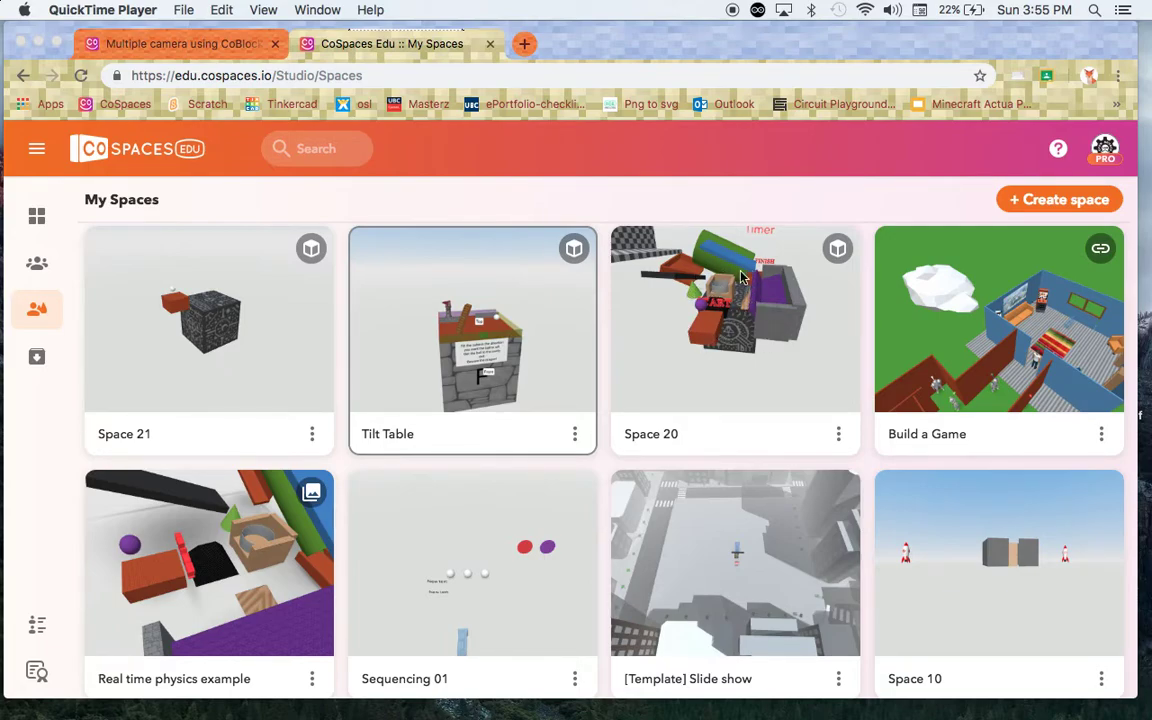
Create a new MERGE Cube space.
{"action": "left_click", "coordinate": [1047, 196]}
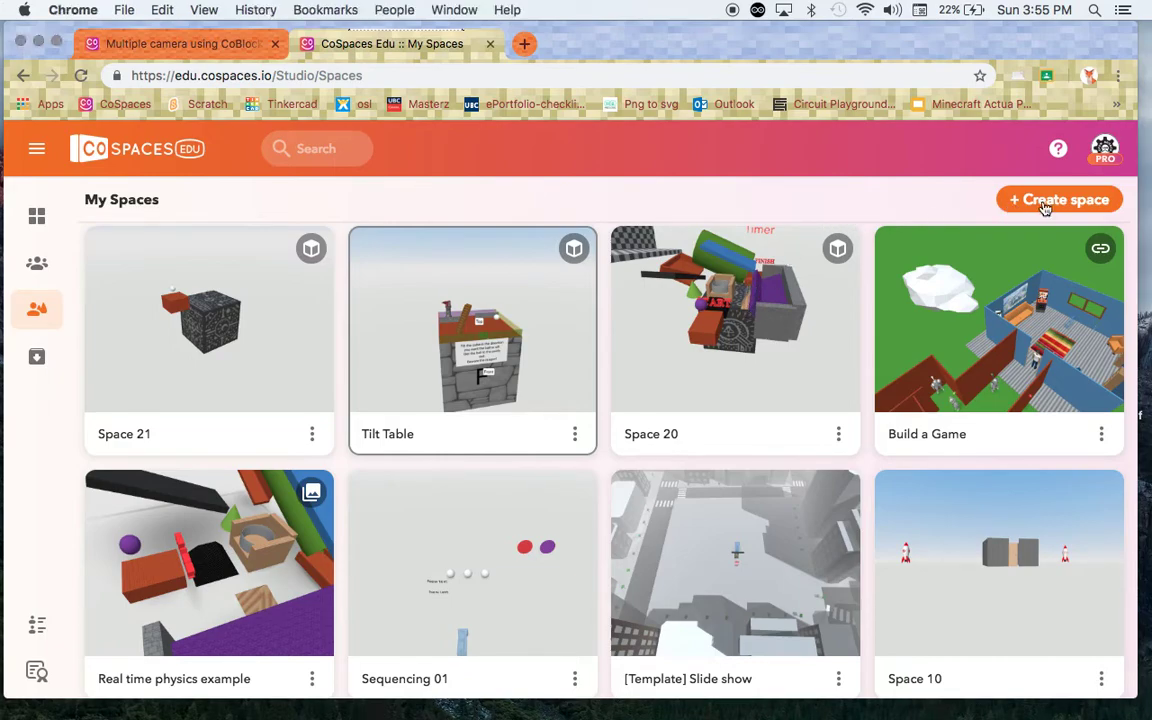
{"action": "left_click", "coordinate": [1057, 201]}
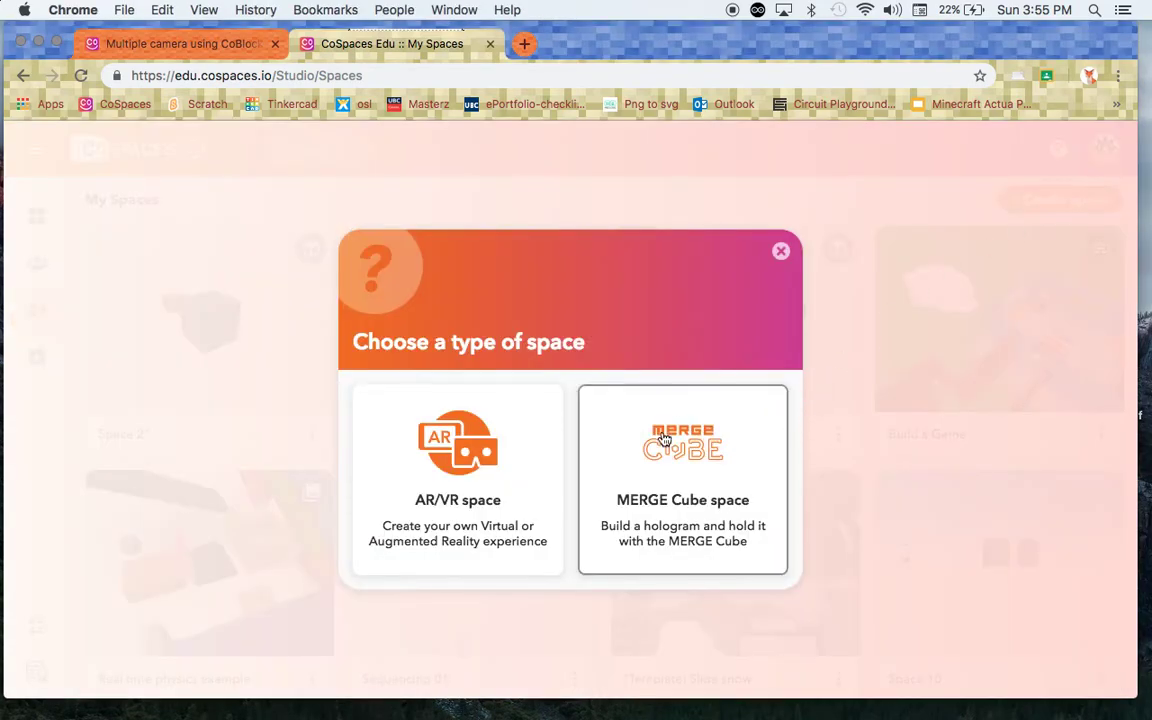
{"action": "left_click", "coordinate": [686, 470]}
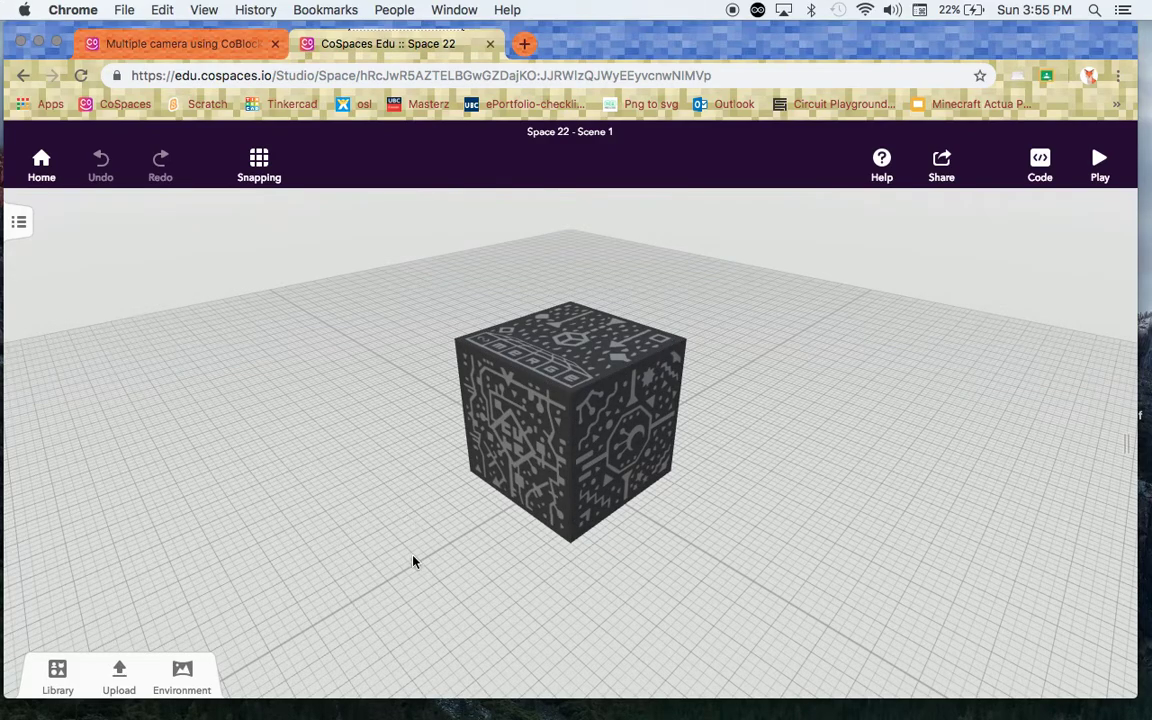
Add a brick wall and an ellipsoid from the Building library to the floor beside the MERGE cube.
{"action": "left_click", "coordinate": [57, 673]}
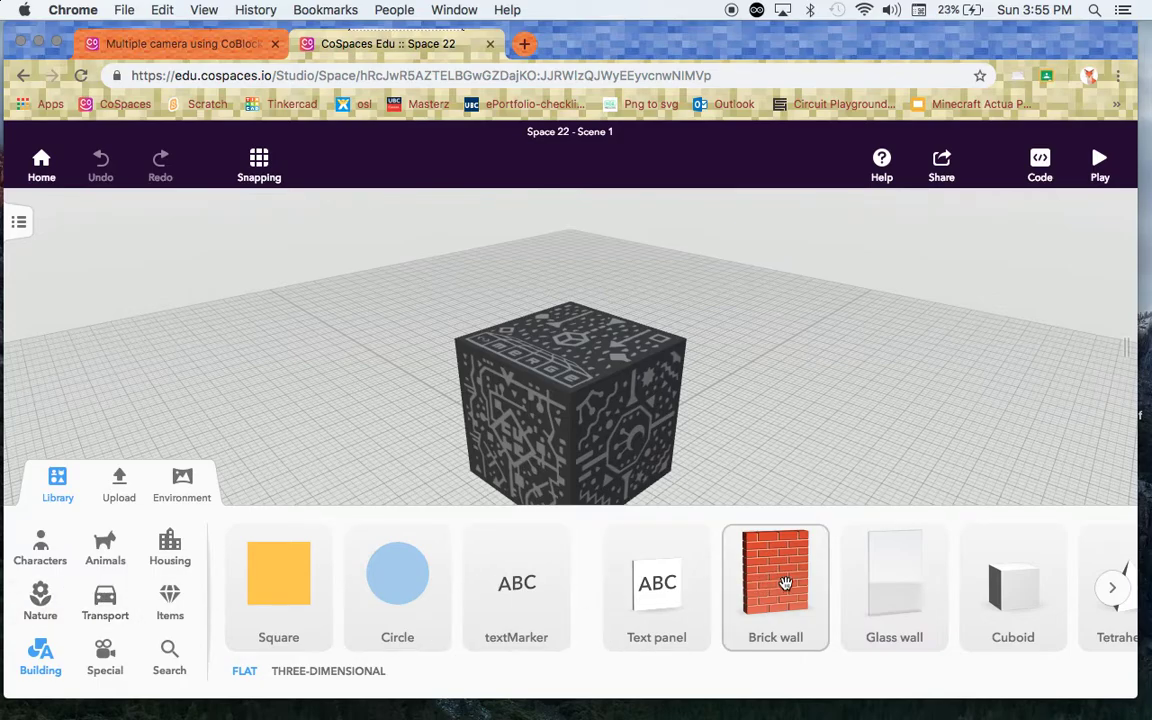
{"action": "left_click_drag", "start_coordinate": [785, 583], "coordinate": [405, 565]}
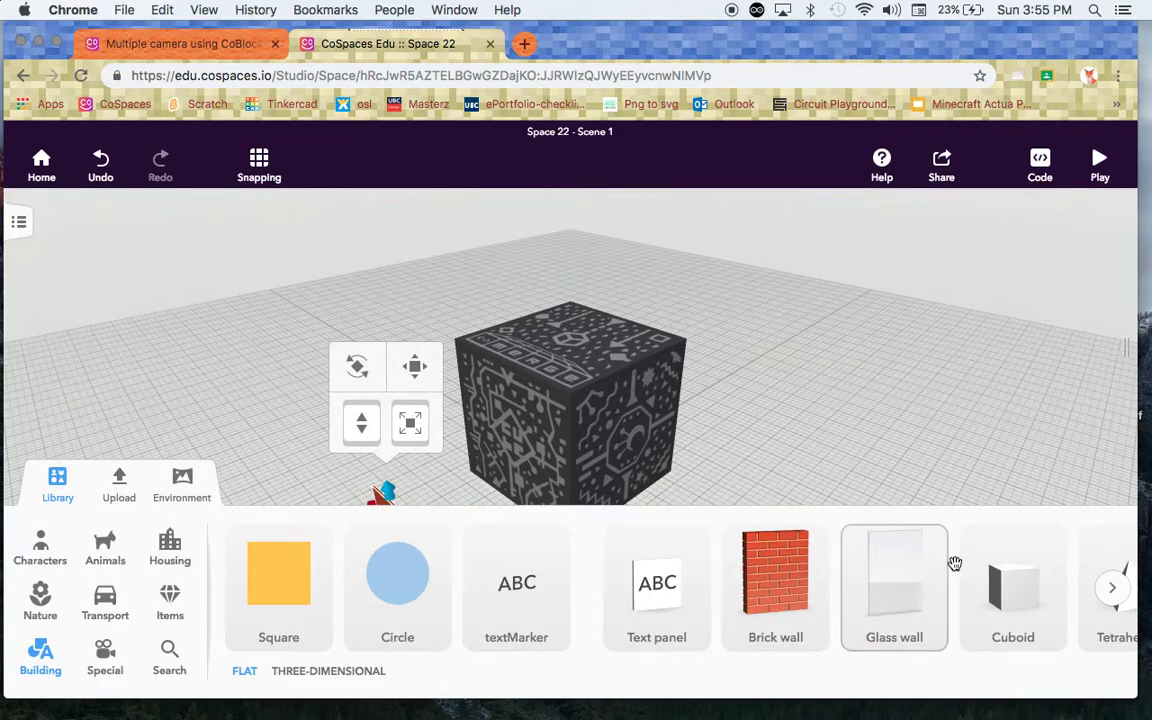
{"action": "left_click", "coordinate": [1112, 588]}
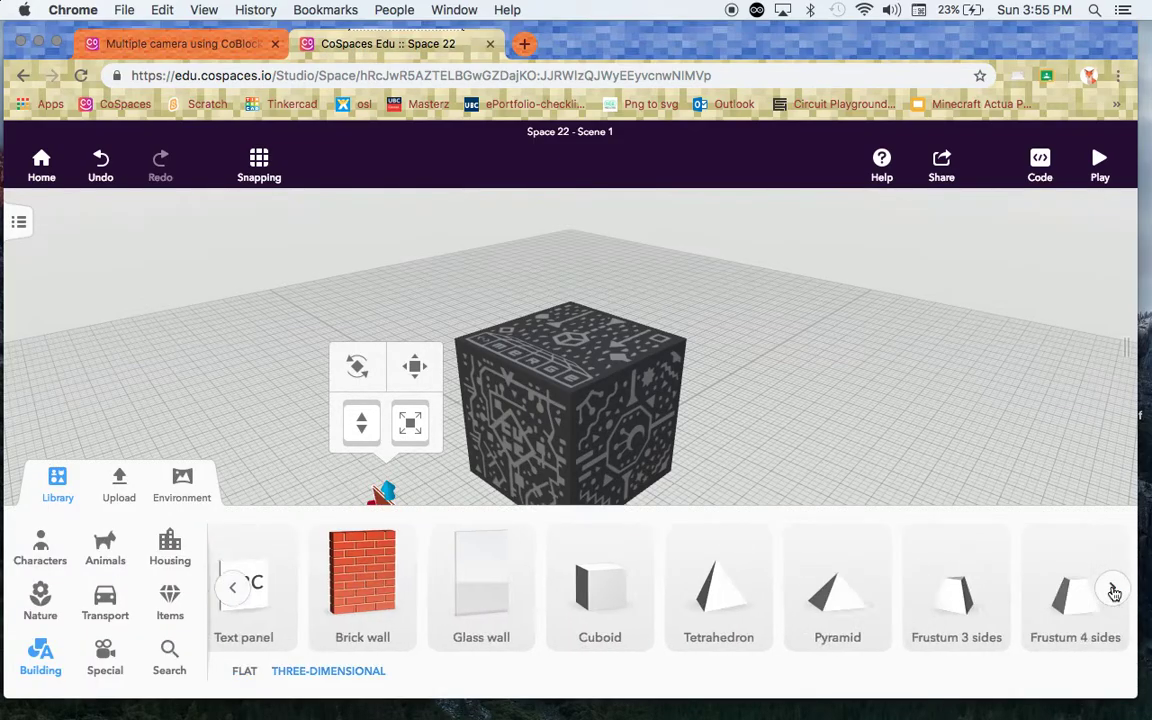
{"action": "left_click", "coordinate": [1113, 592]}
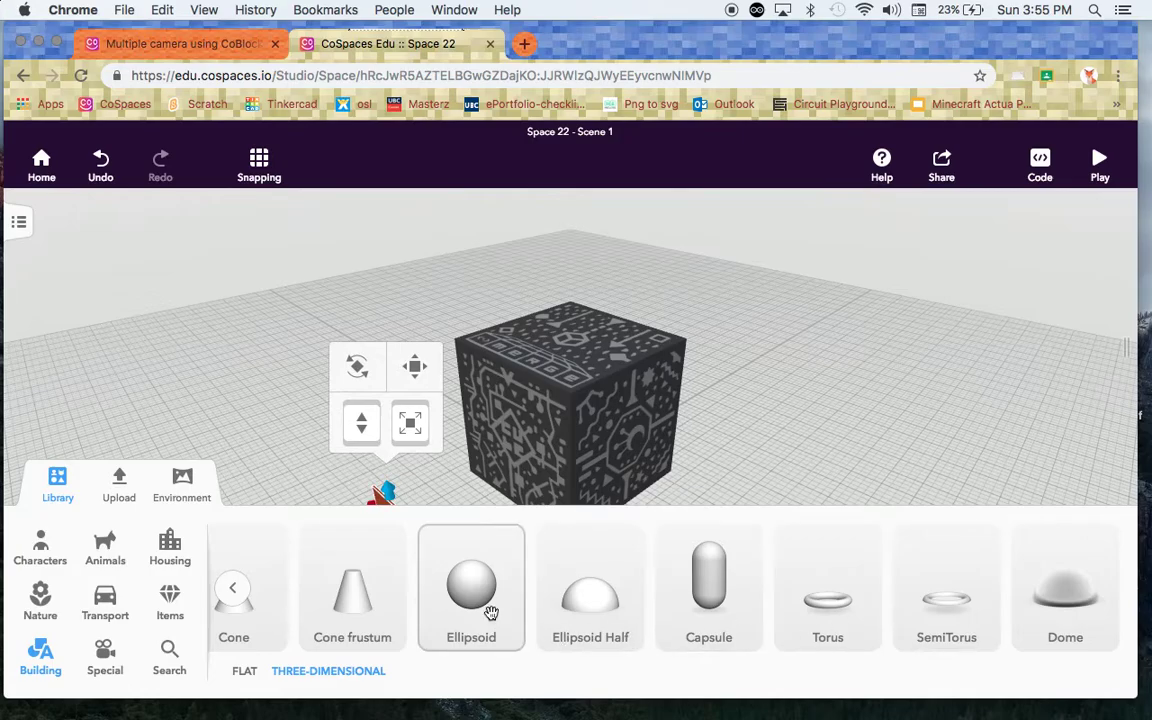
{"action": "left_click_drag", "start_coordinate": [476, 543], "coordinate": [449, 531]}
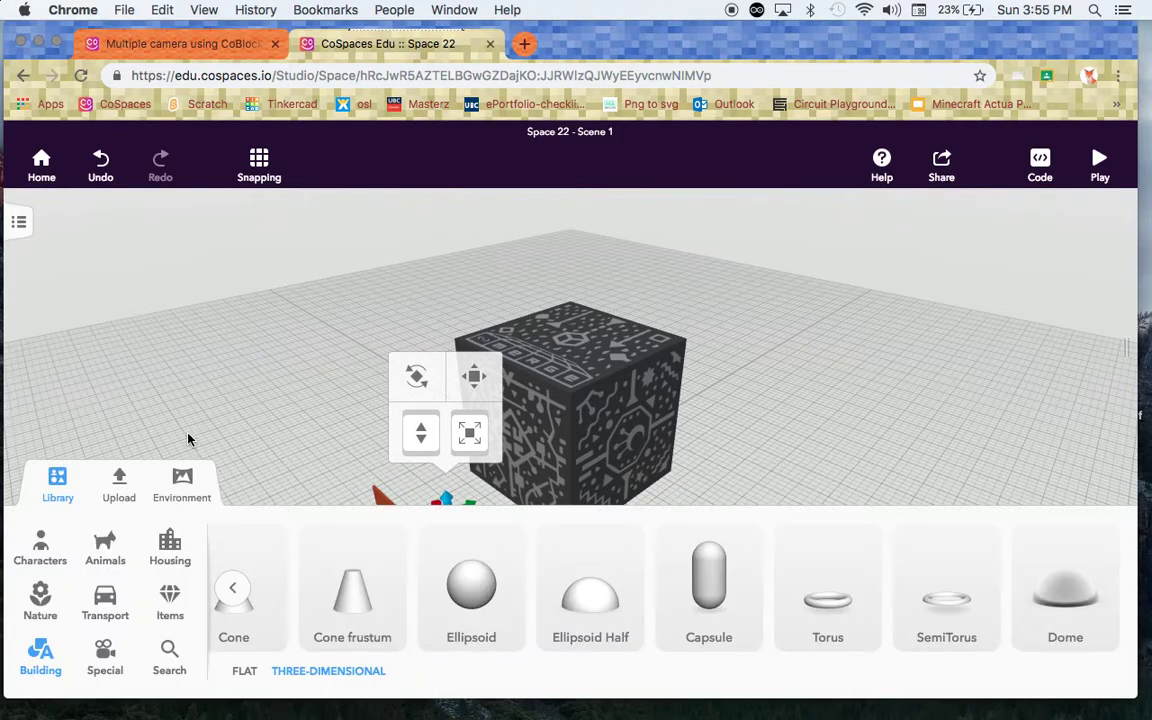
{"action": "left_click", "coordinate": [58, 483]}
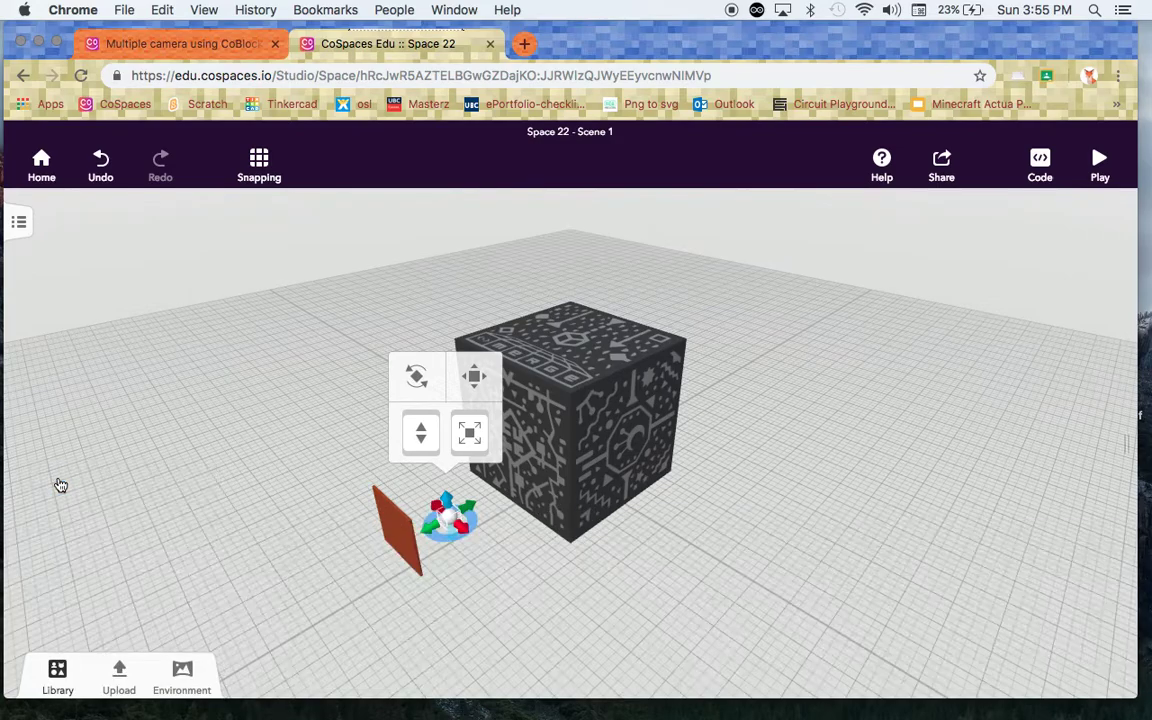
Reshape the brick wall into a thick, shortened block and raise it beside the upper part of the MERGE cube.
{"action": "left_click", "coordinate": [407, 545]}
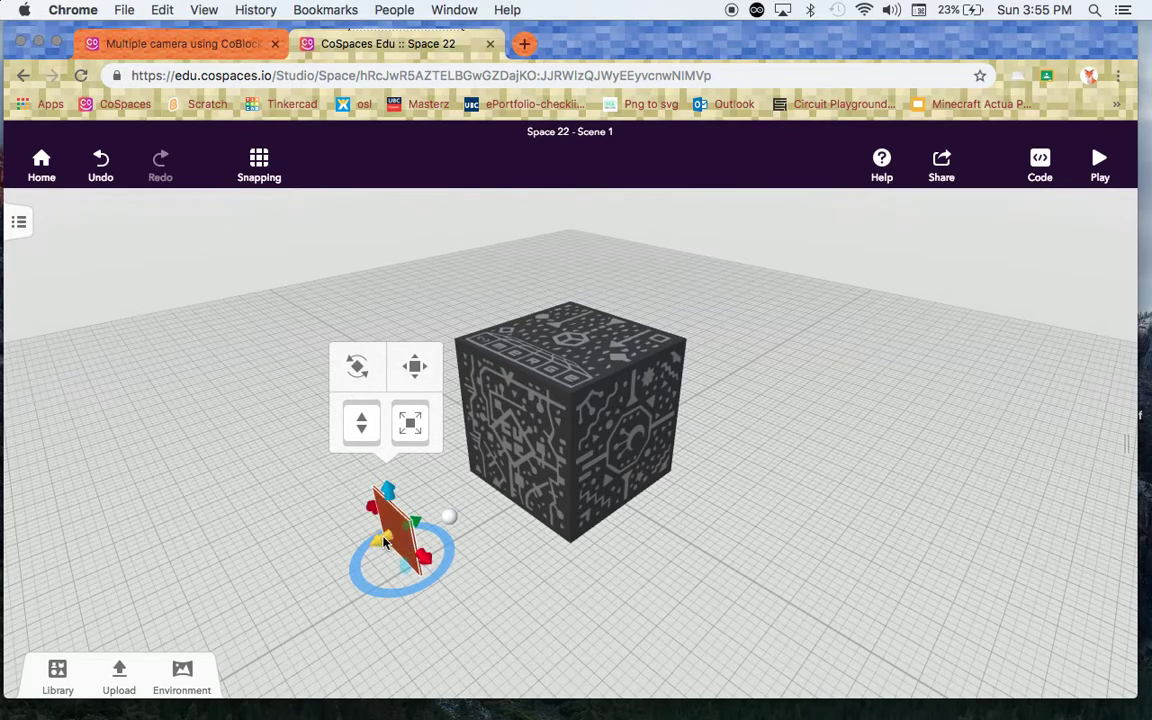
{"action": "left_click_drag", "start_coordinate": [379, 541], "coordinate": [327, 566]}
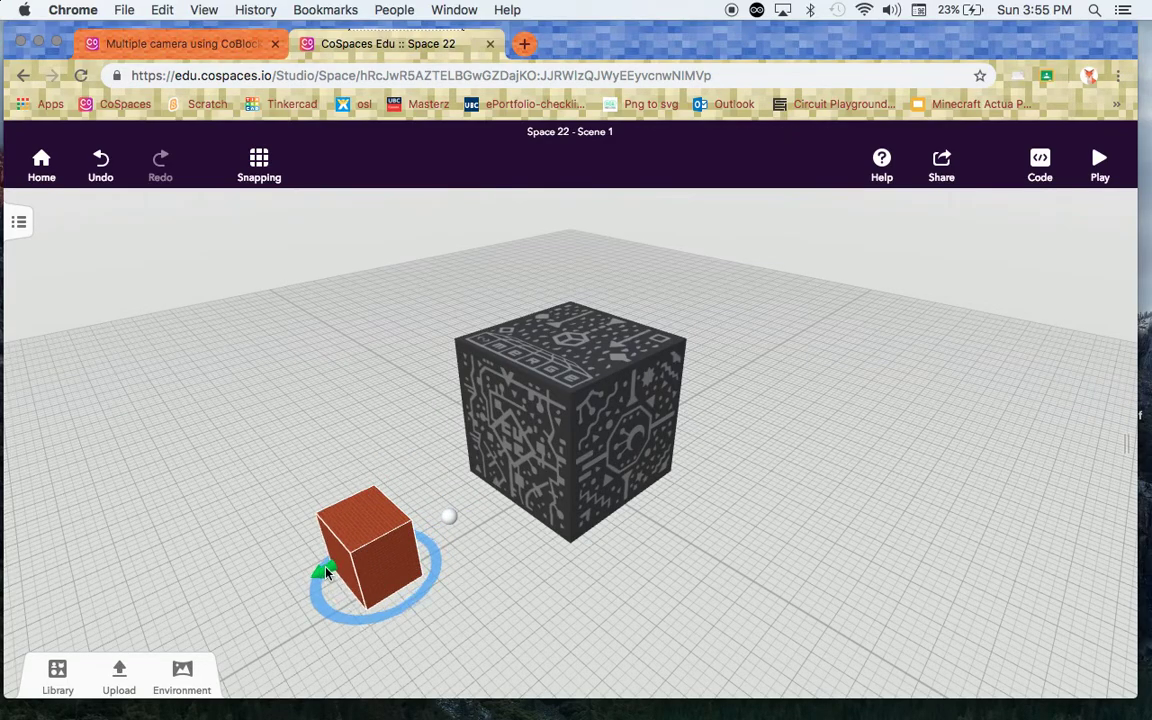
{"action": "left_click_drag", "start_coordinate": [333, 436], "coordinate": [288, 236]}
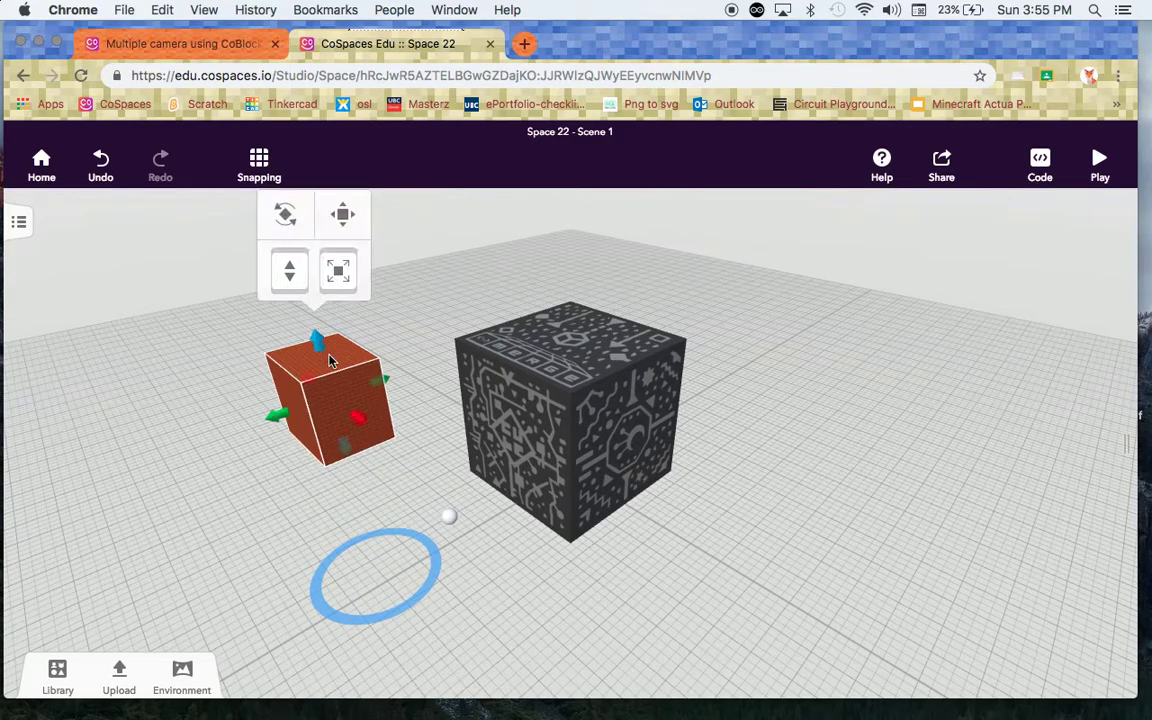
{"action": "left_click_drag", "start_coordinate": [340, 400], "coordinate": [462, 370]}
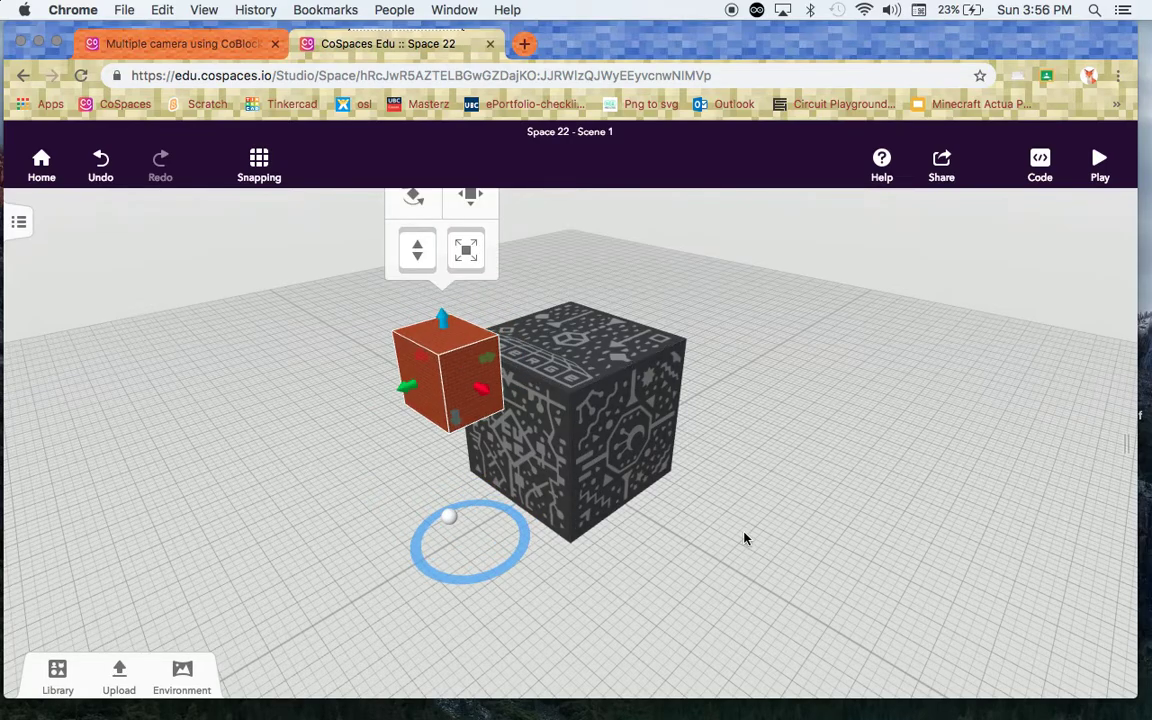
{"action": "left_click_drag", "start_coordinate": [744, 539], "coordinate": [640, 540]}
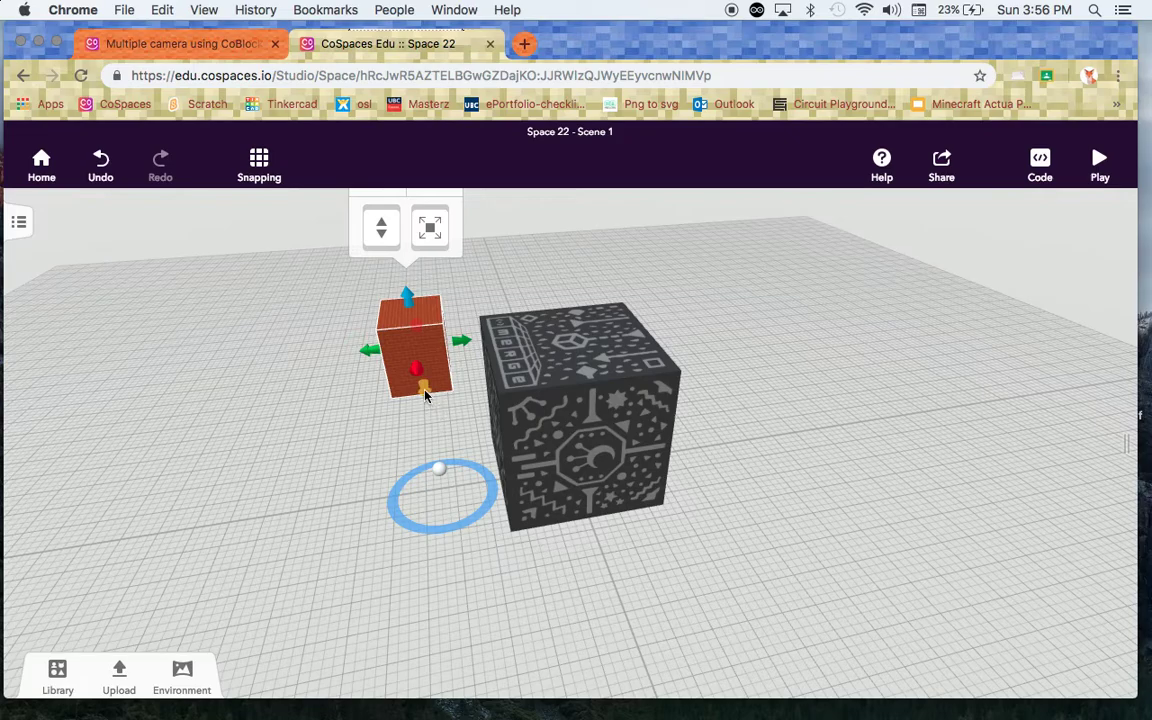
{"action": "left_click_drag", "start_coordinate": [425, 395], "coordinate": [423, 372]}
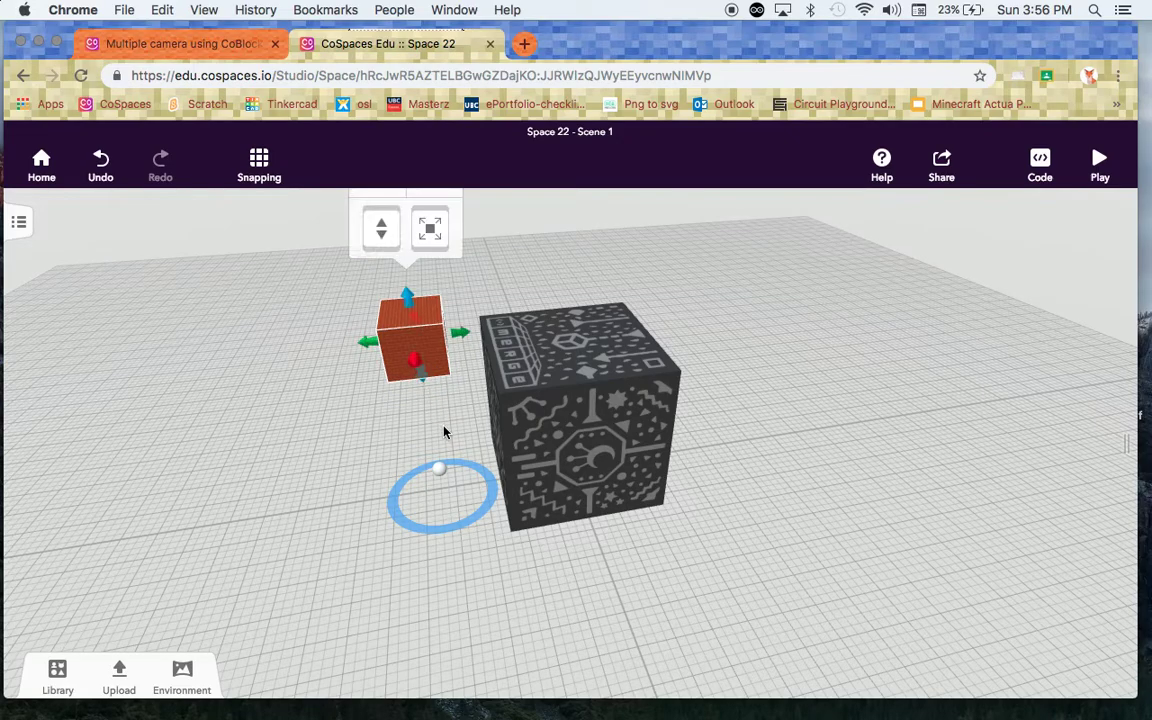
Raise the ellipsoid above the brick block and centre it over the block's top face.
{"action": "left_click", "coordinate": [440, 470]}
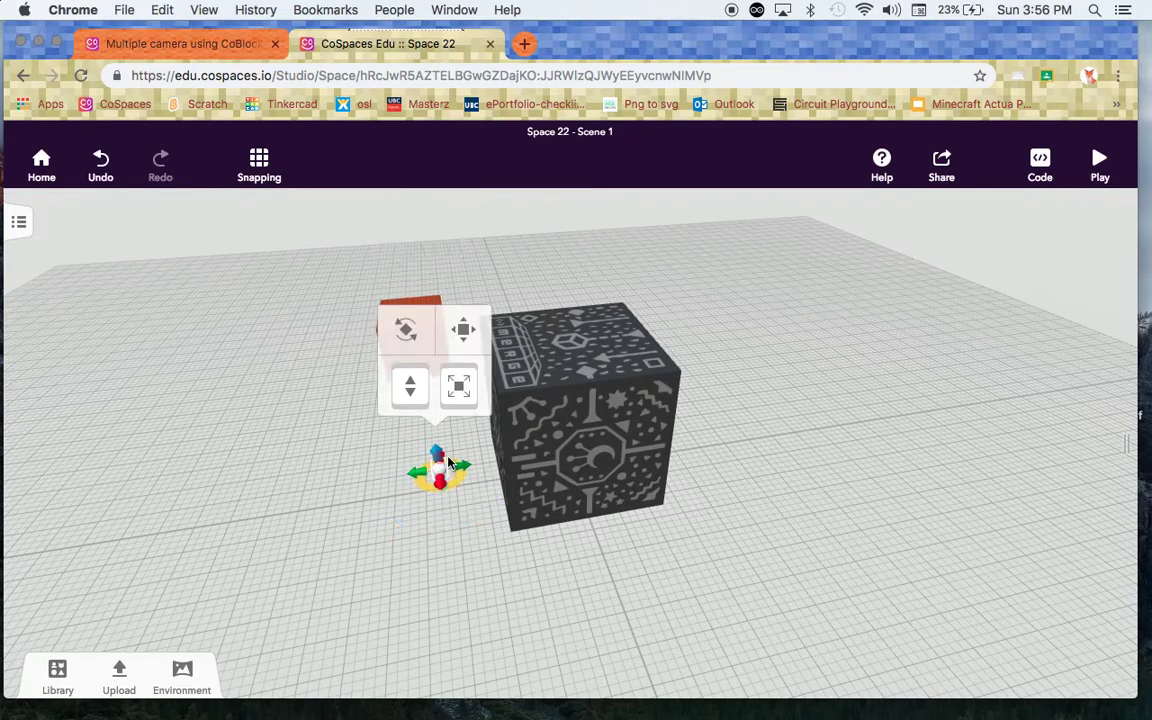
{"action": "left_click_drag", "start_coordinate": [410, 386], "coordinate": [373, 148]}
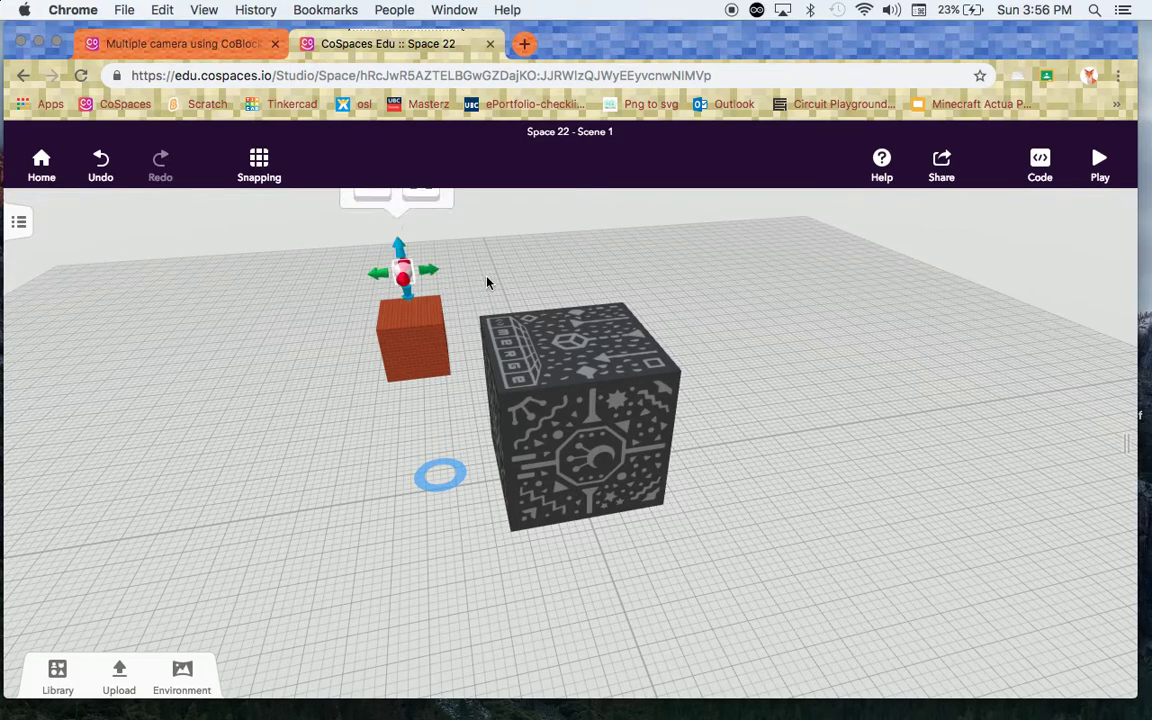
{"action": "left_click_drag", "start_coordinate": [491, 275], "coordinate": [764, 275]}
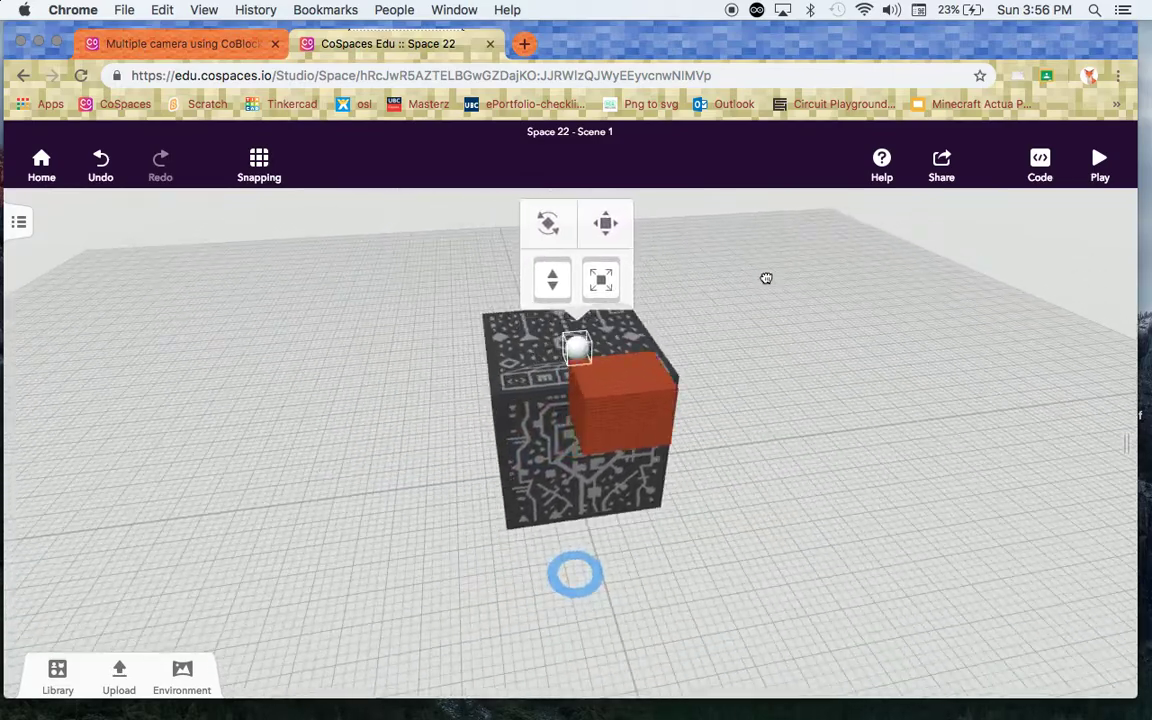
{"action": "left_click", "coordinate": [581, 350]}
{"action": "left_click_drag", "start_coordinate": [581, 350], "coordinate": [627, 344]}
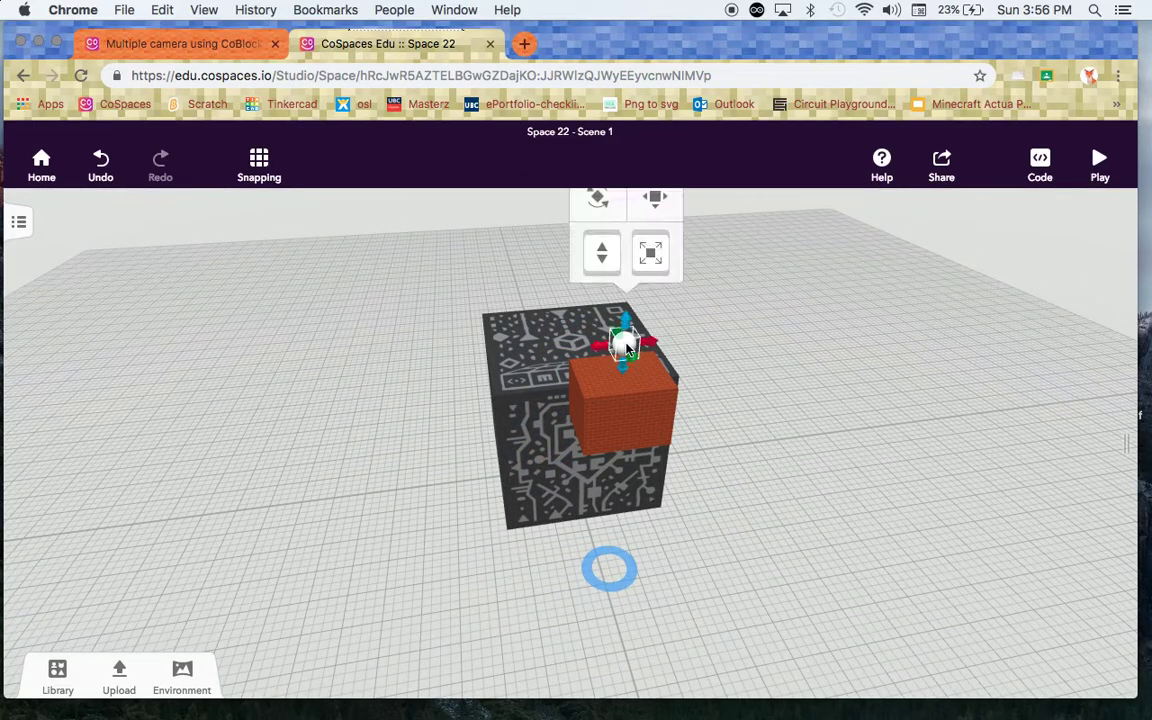
Turn off snap to grid and adjust the brick block's position beneath the ball.
{"action": "left_click_drag", "start_coordinate": [768, 436], "coordinate": [266, 186]}
{"action": "left_click", "coordinate": [263, 180]}
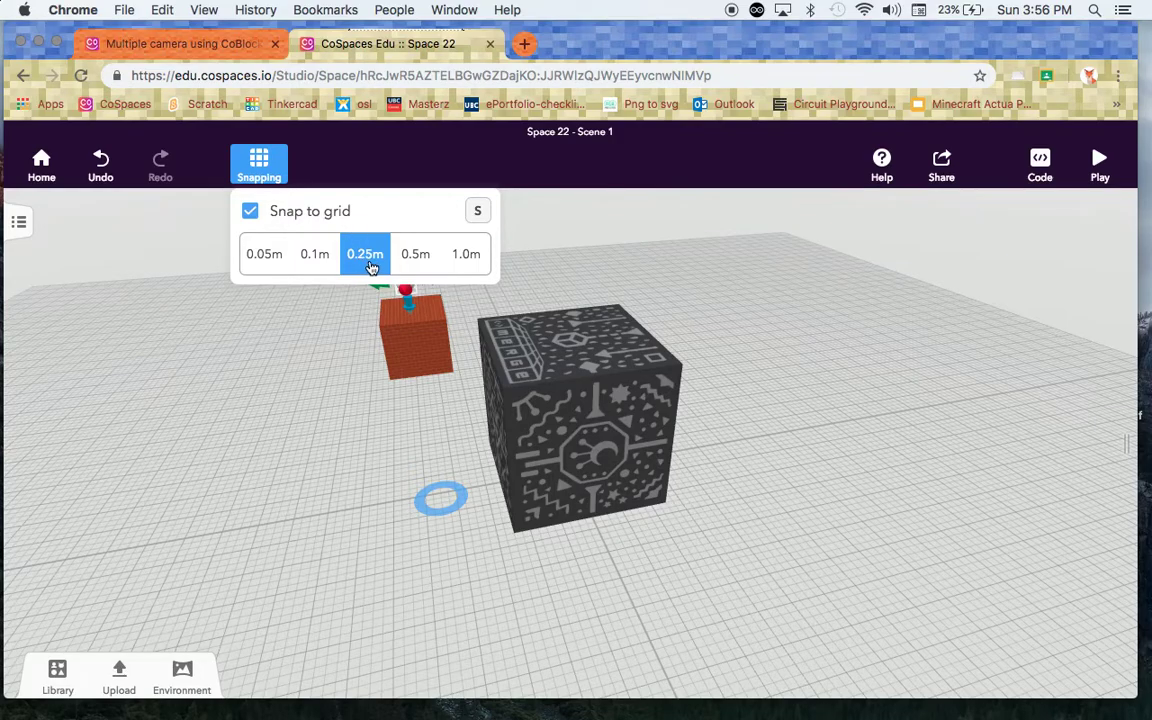
{"action": "left_click", "coordinate": [250, 211]}
{"action": "left_click", "coordinate": [378, 403]}
{"action": "left_click_drag", "start_coordinate": [378, 403], "coordinate": [393, 406]}
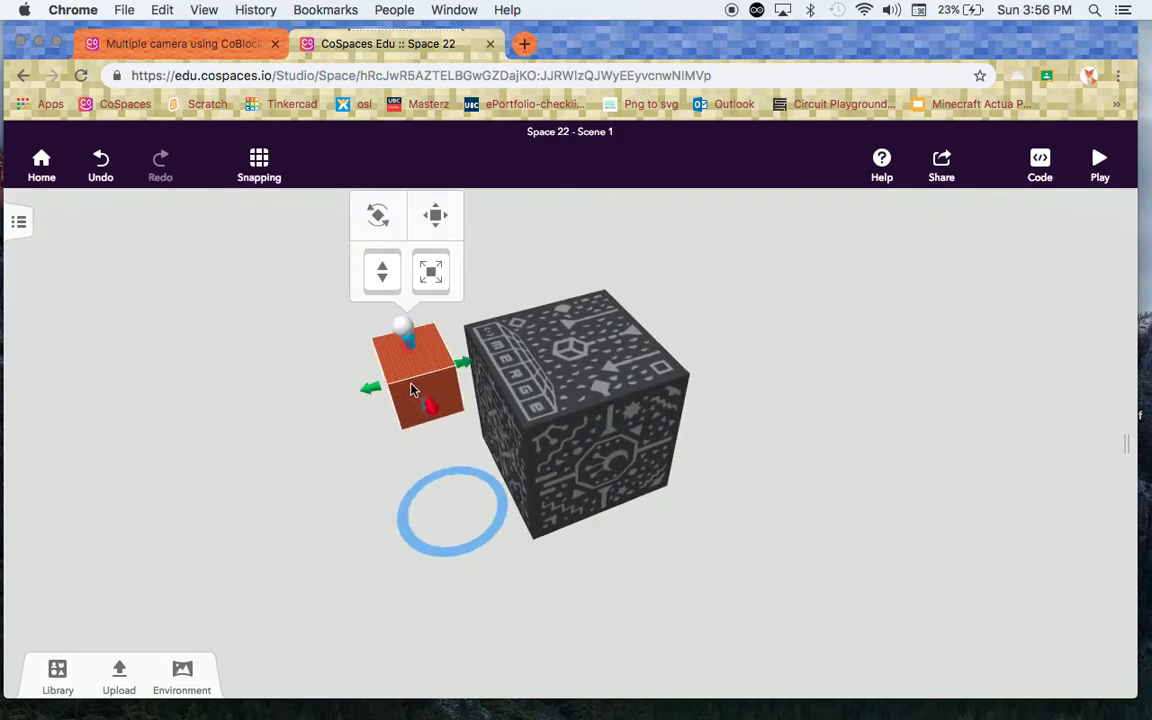
Rename the brick block as plat and enable its use in CoBlocks.
{"action": "right_click", "coordinate": [427, 382]}
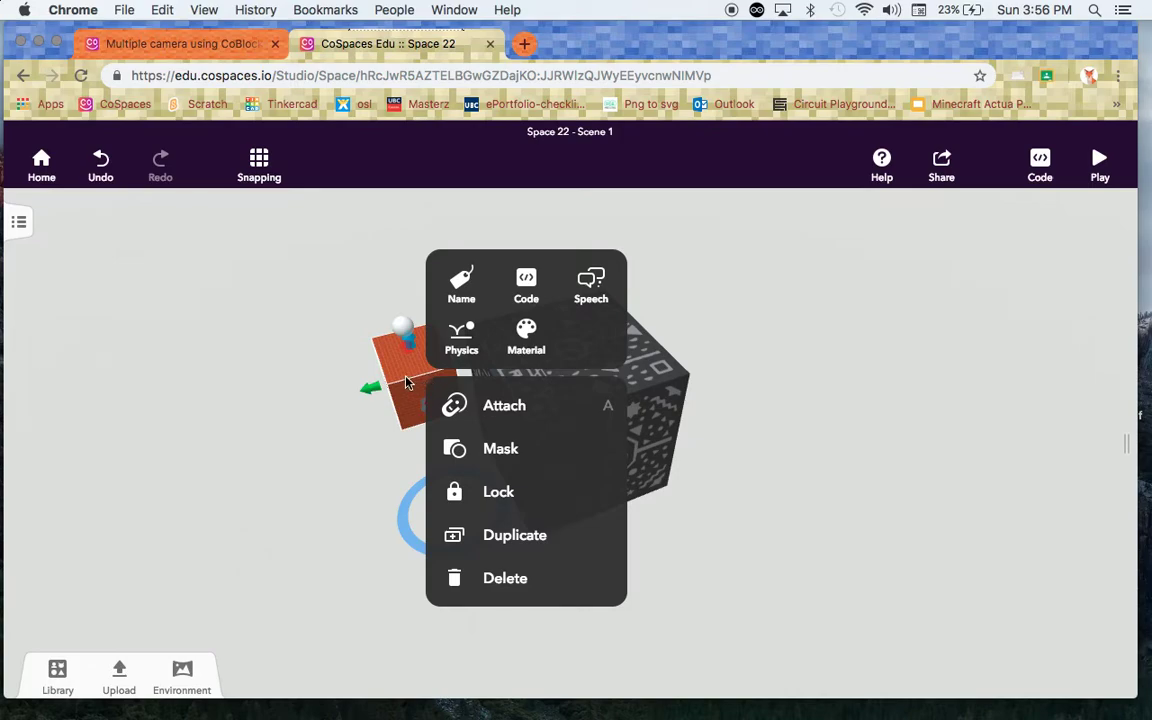
{"action": "left_click", "coordinate": [463, 288]}
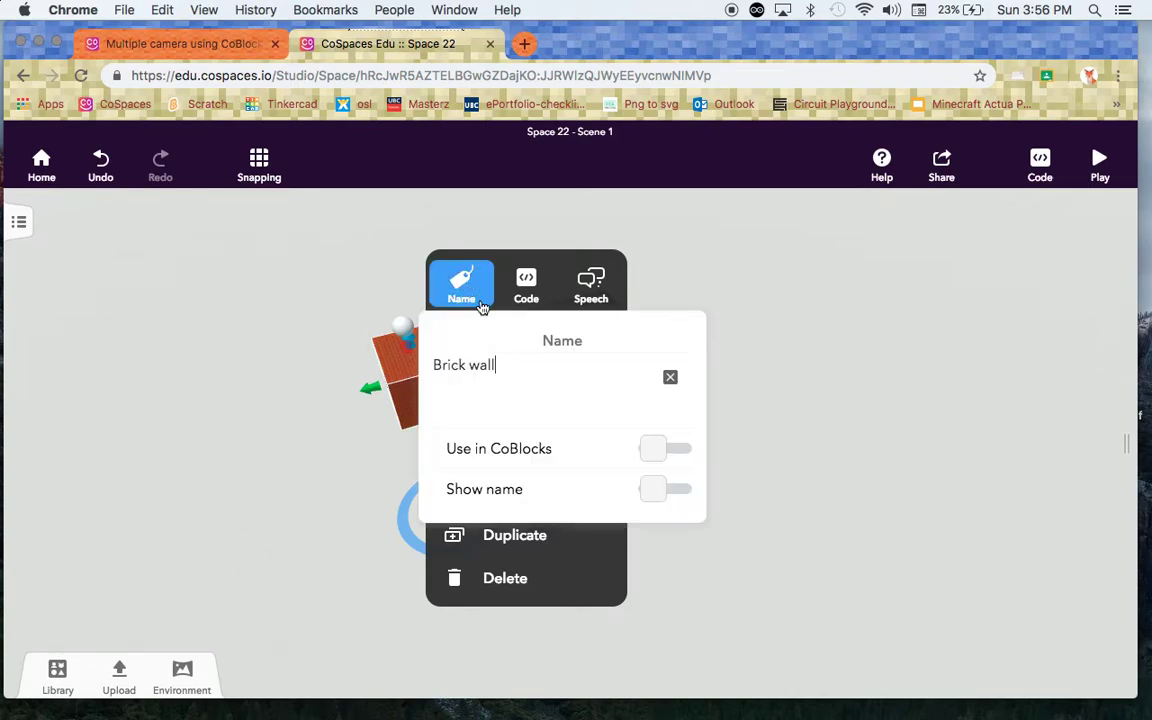
{"action": "left_click_drag", "start_coordinate": [511, 373], "coordinate": [441, 367]}
{"action": "type", "text": "plat"}
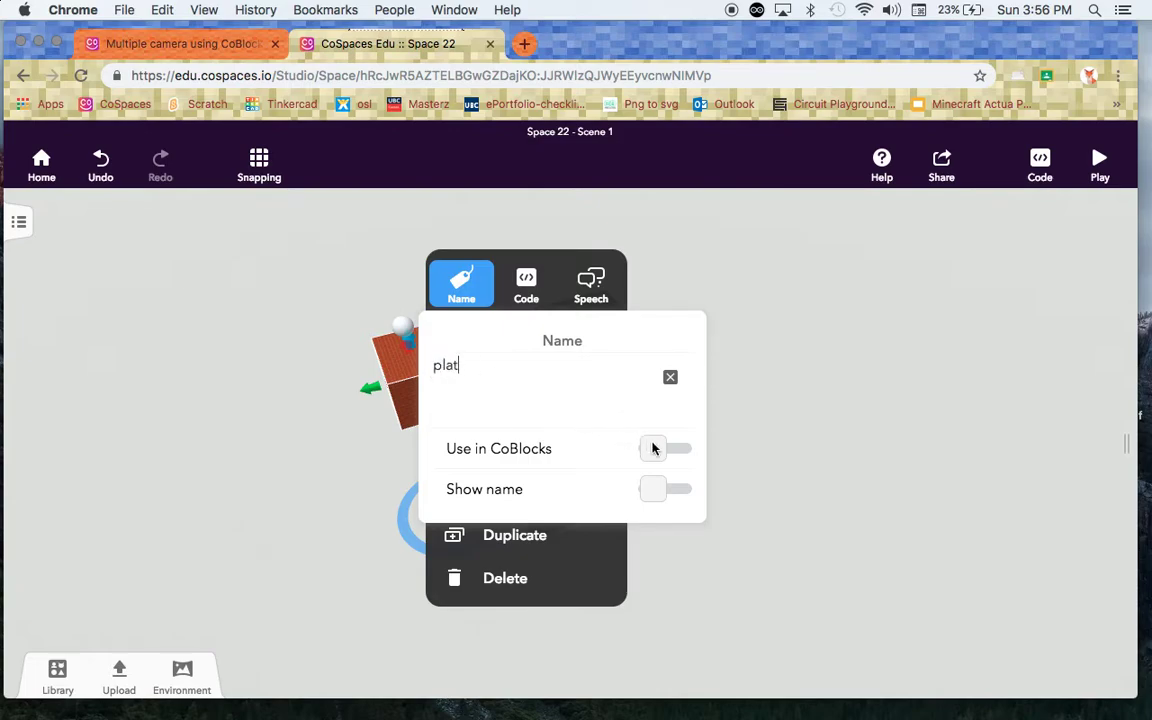
{"action": "left_click", "coordinate": [653, 449]}
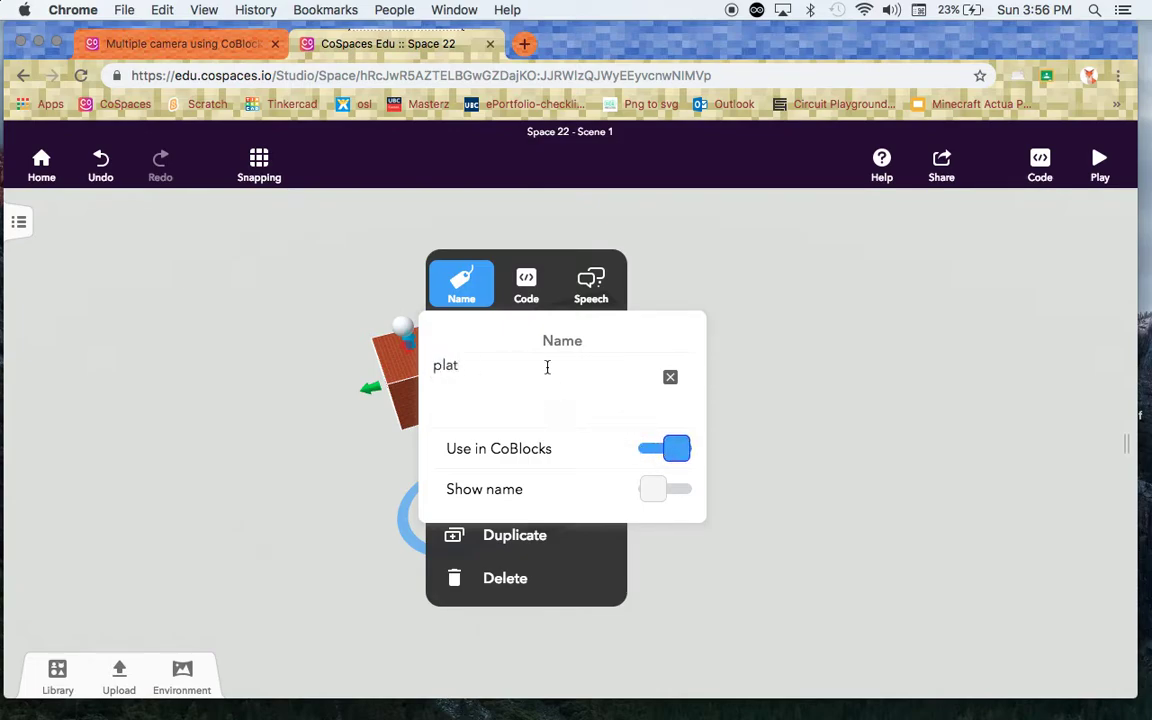
{"action": "left_click", "coordinate": [461, 298]}
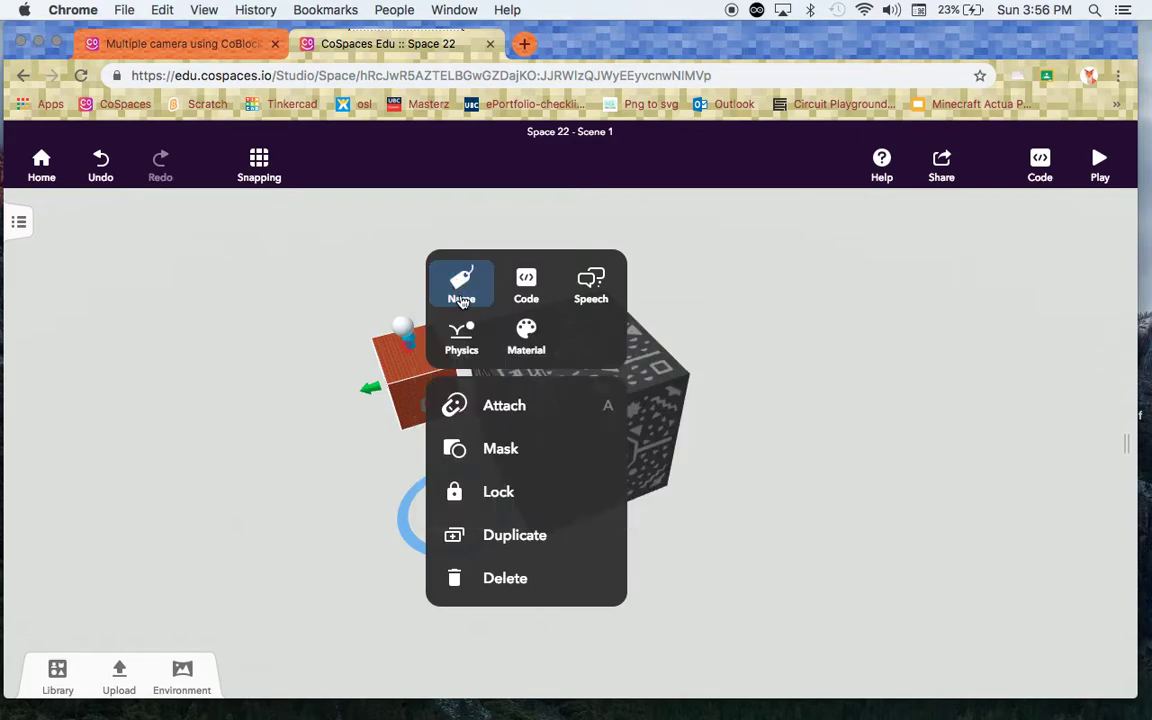
Enable physics for the brick block and set it as static.
{"action": "left_click", "coordinate": [461, 335]}
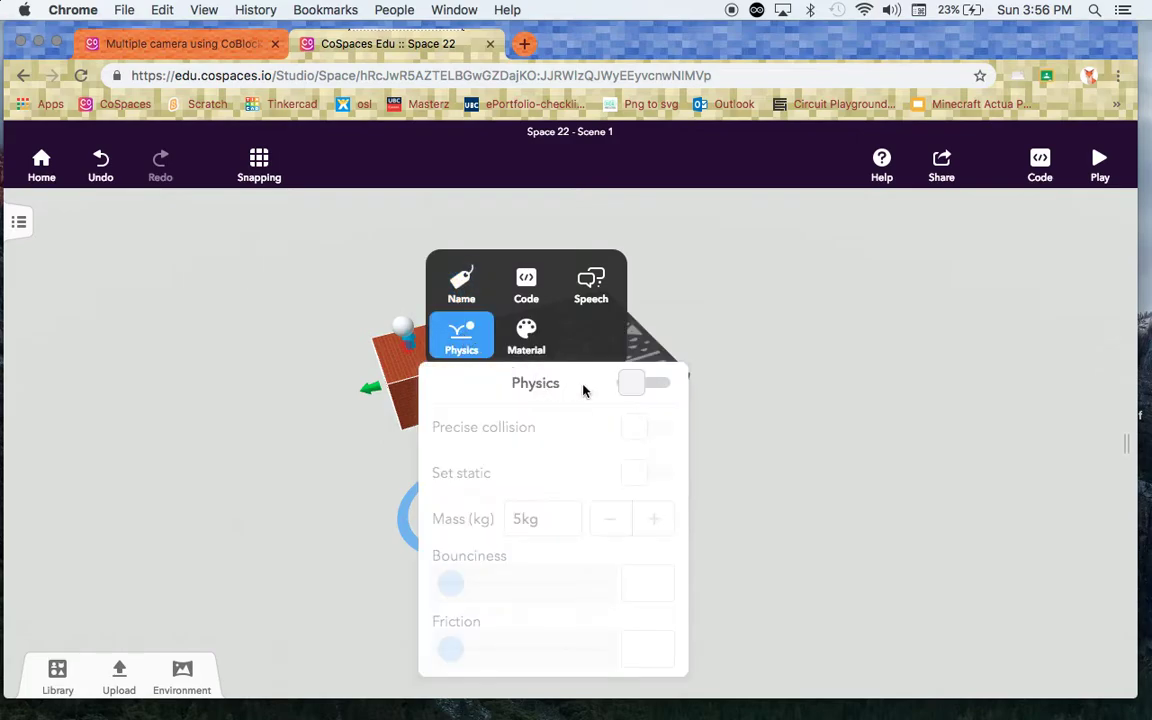
{"action": "left_click", "coordinate": [652, 384]}
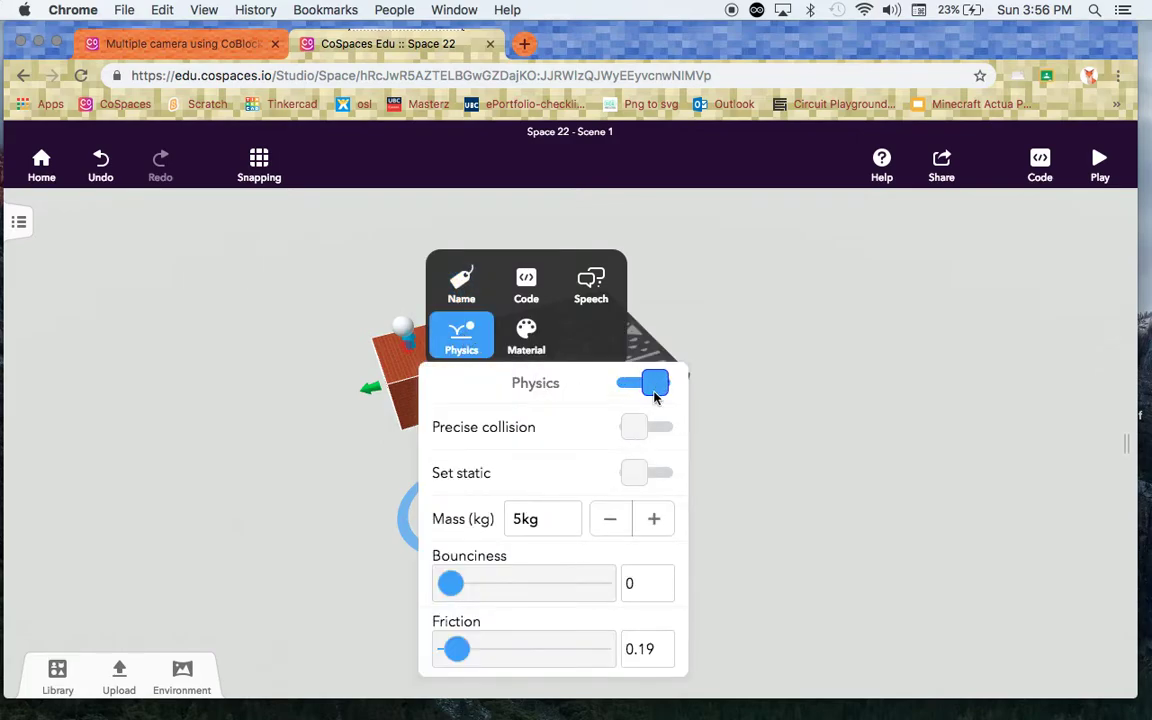
{"action": "left_click", "coordinate": [658, 476]}
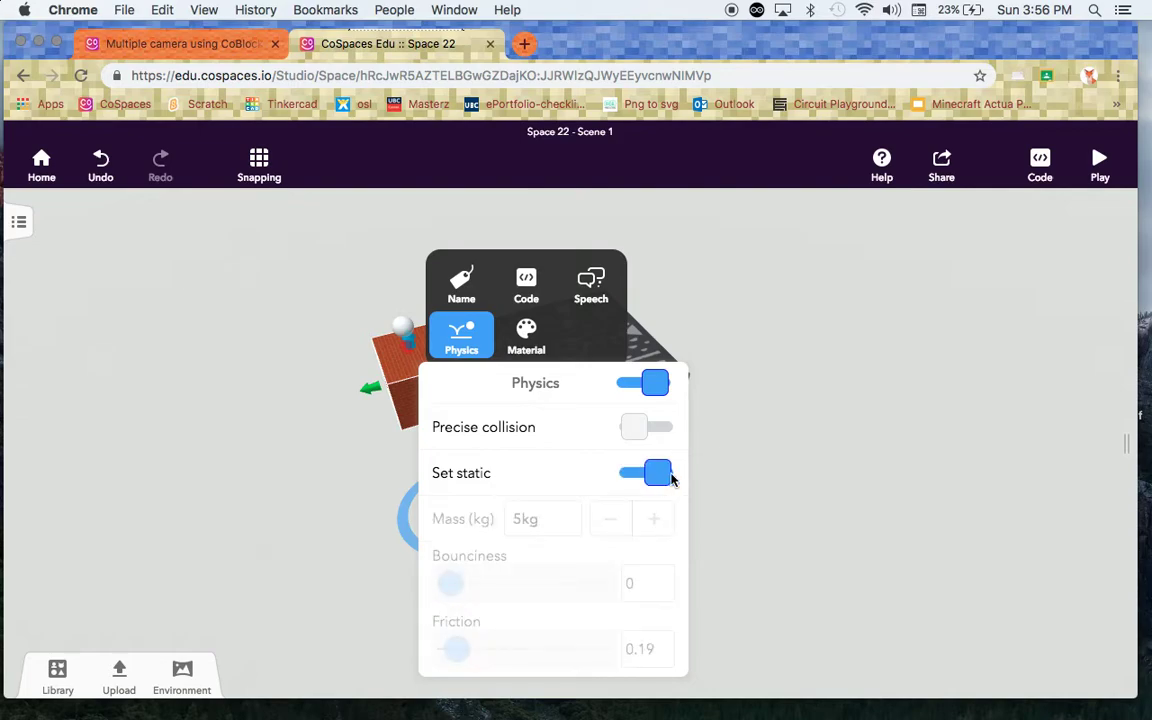
{"action": "left_click", "coordinate": [733, 380]}
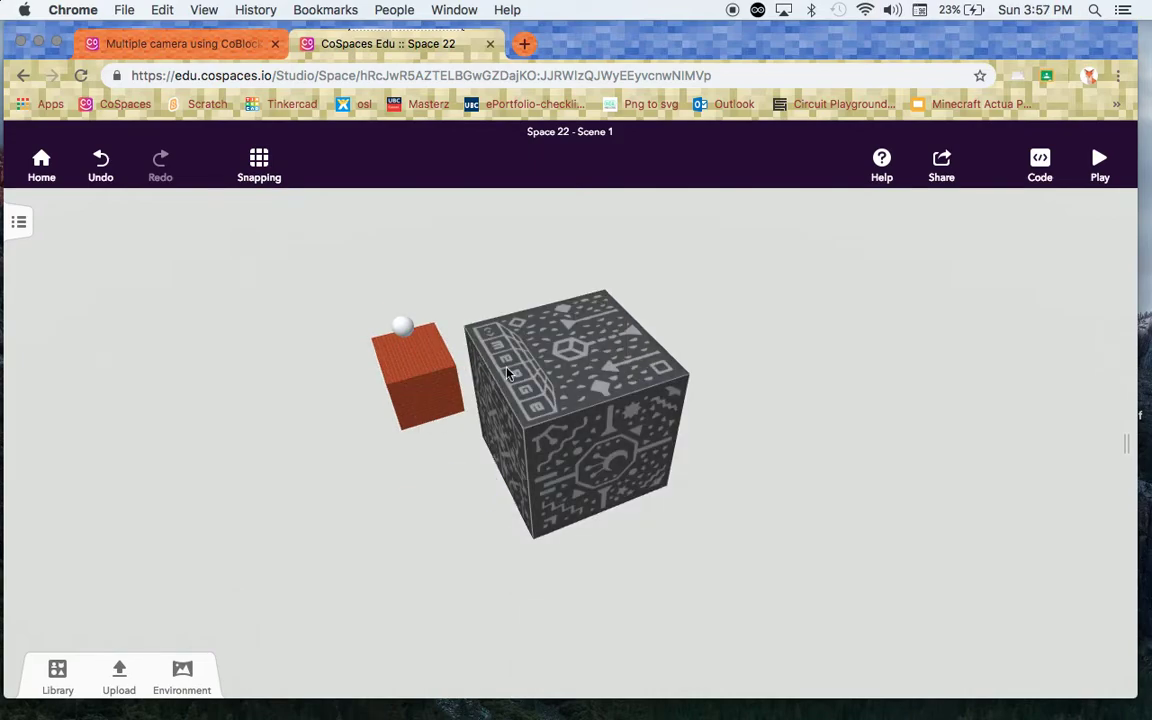
Rename the ellipsoid as ball and enable its use in CoBlocks.
{"action": "left_click", "coordinate": [403, 329]}
{"action": "right_click", "coordinate": [404, 333]}
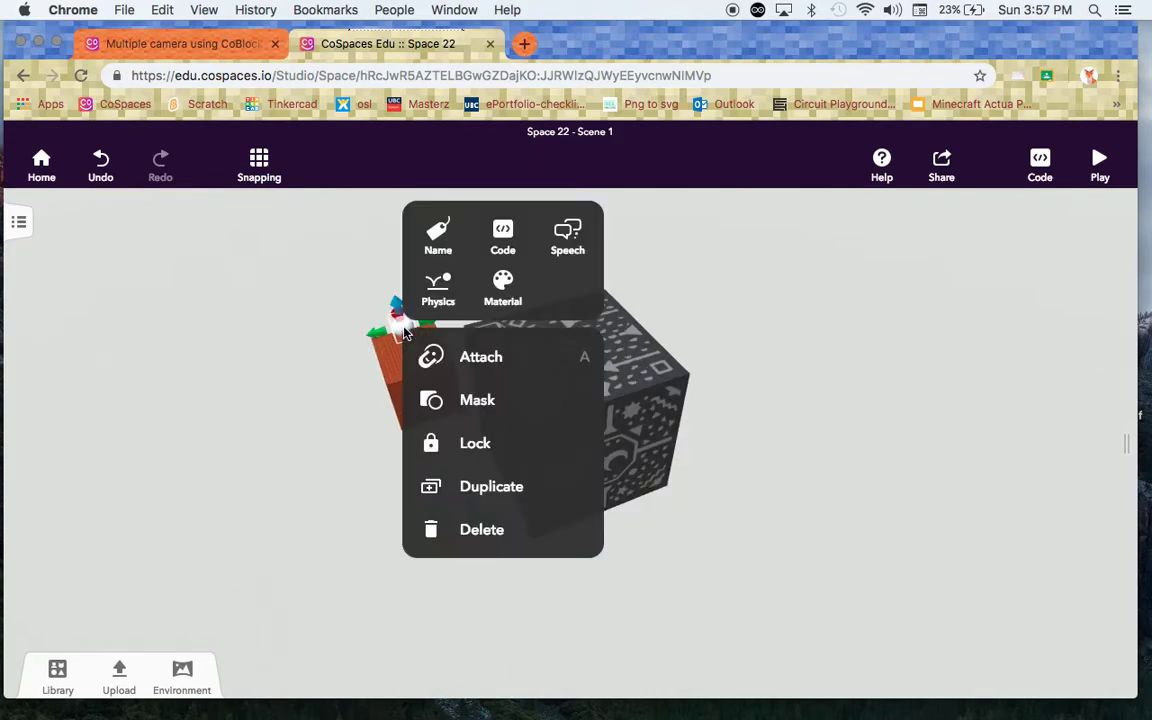
{"action": "left_click", "coordinate": [438, 238]}
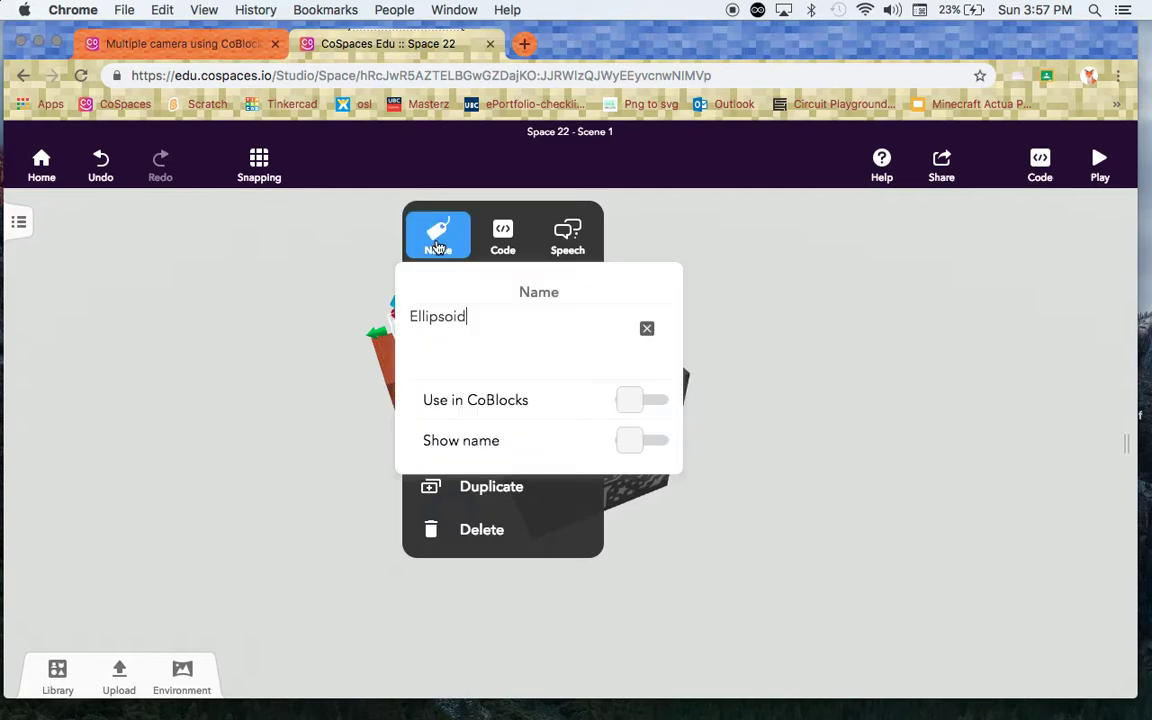
{"action": "left_click_drag", "start_coordinate": [468, 317], "coordinate": [408, 323]}
{"action": "type", "text": "ball"}
{"action": "left_click", "coordinate": [650, 401]}
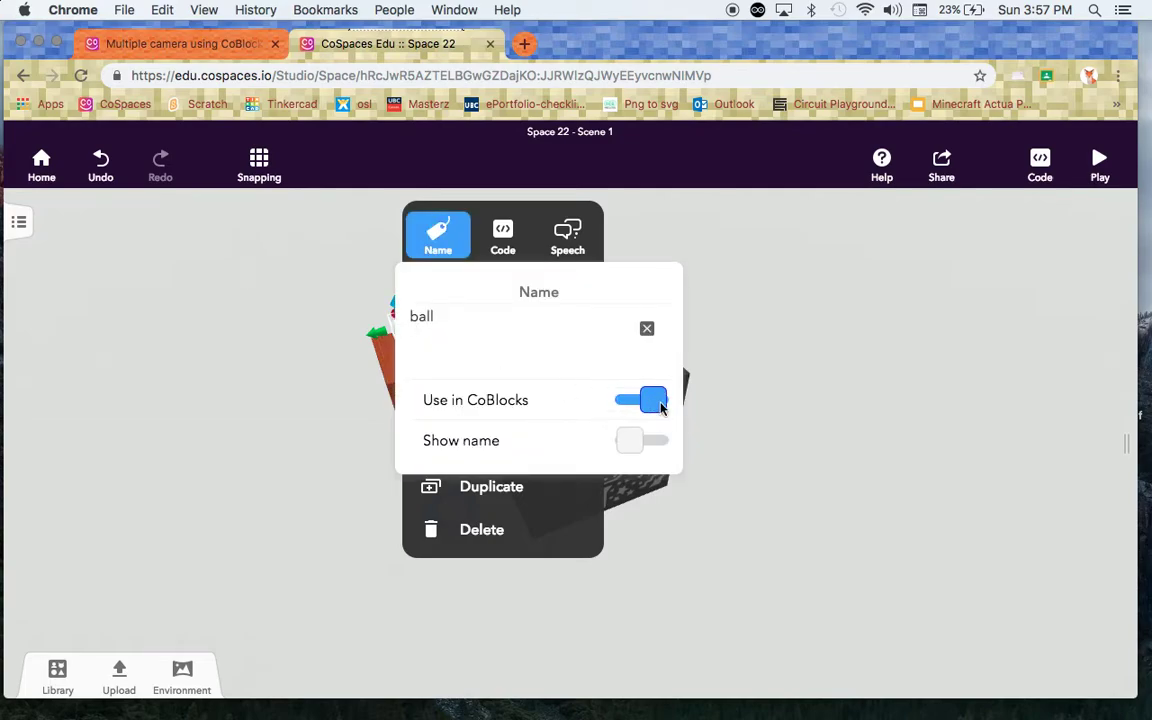
{"action": "left_click", "coordinate": [438, 238]}
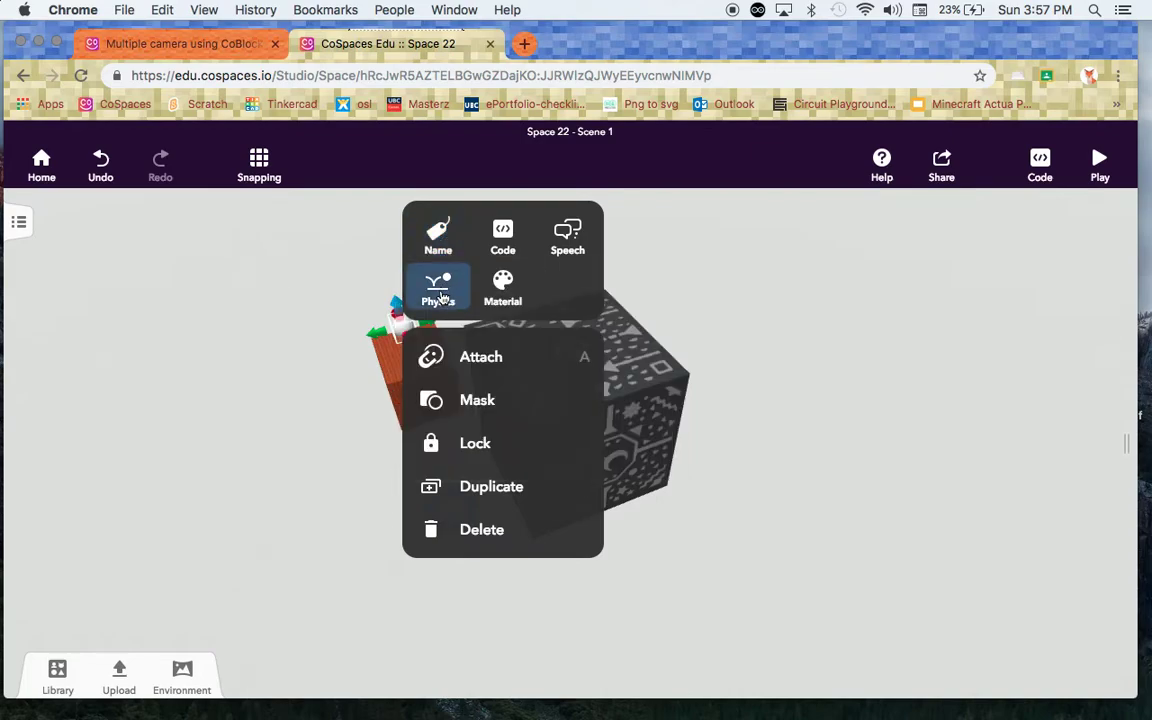
Enable physics for the ball with a bounciness of 0.16 and a friction of 0.
{"action": "left_click", "coordinate": [440, 292]}
{"action": "left_click", "coordinate": [630, 334]}
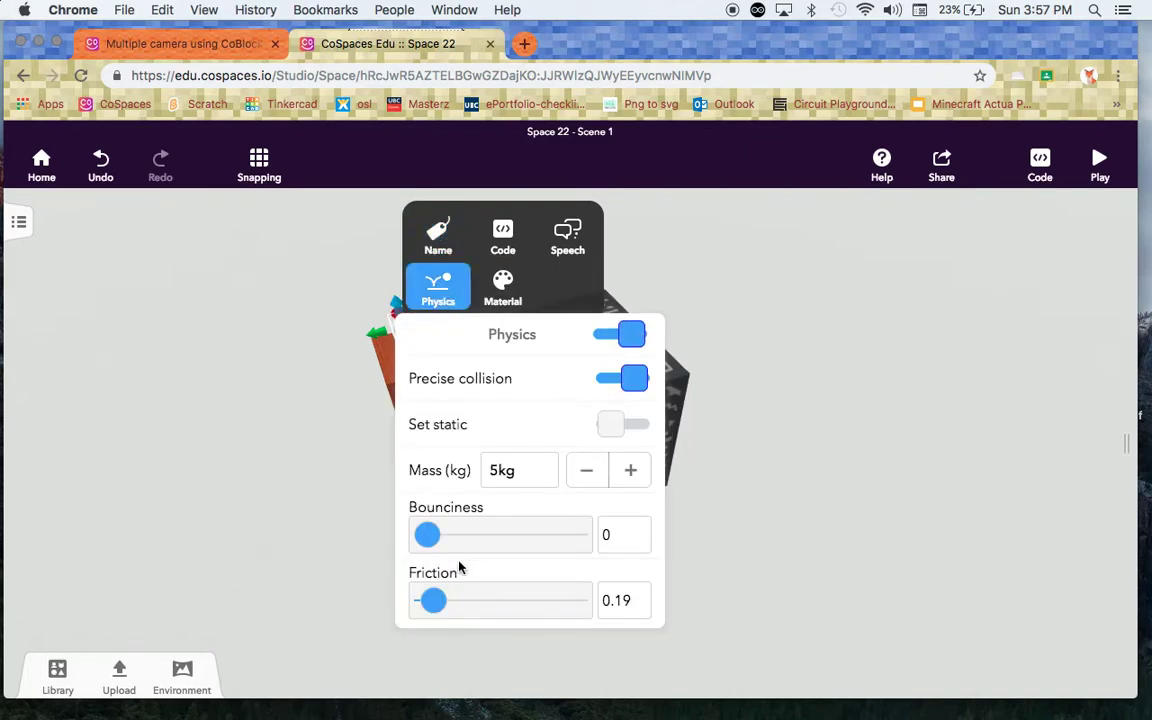
{"action": "left_click_drag", "start_coordinate": [430, 540], "coordinate": [451, 537]}
{"action": "left_click_drag", "start_coordinate": [433, 600], "coordinate": [397, 607]}
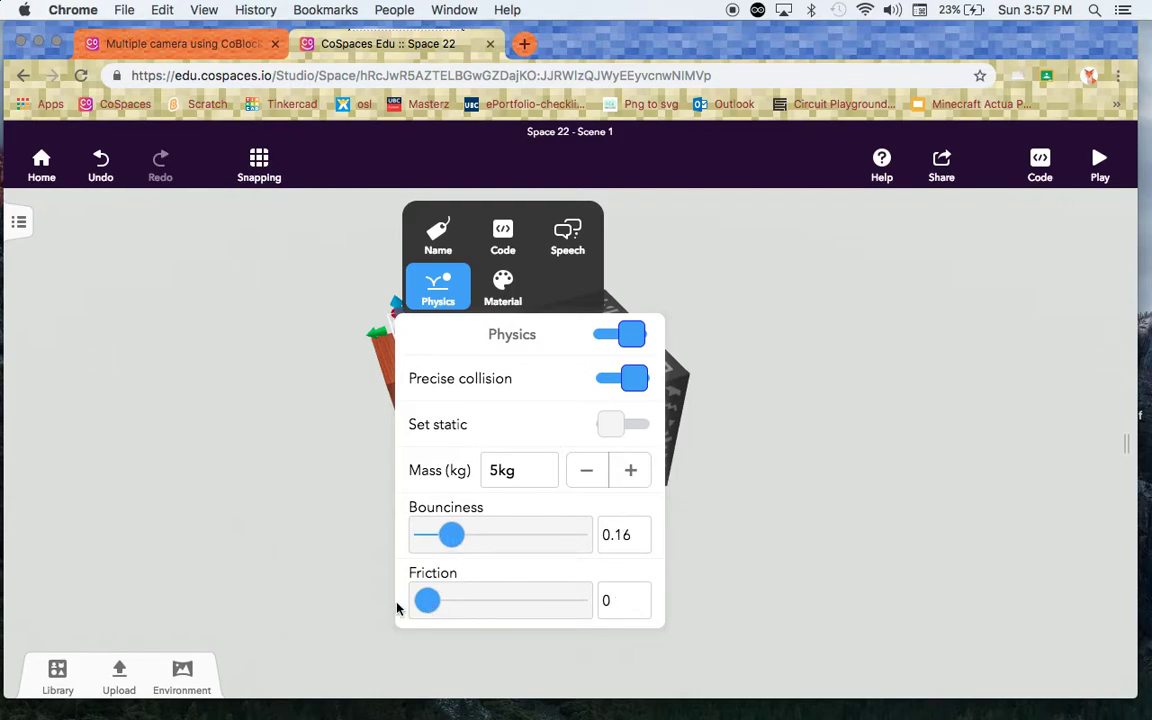
{"action": "left_click", "coordinate": [334, 549]}
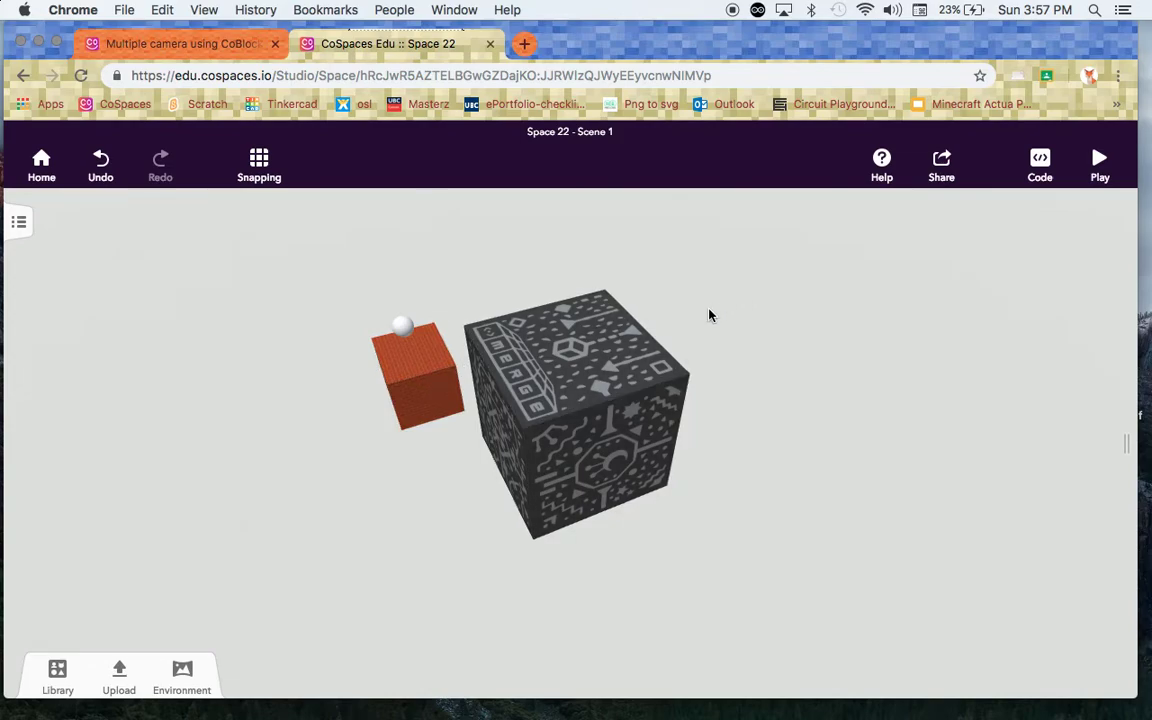
Open the scene's code editor and create a CoBlocks script.
{"action": "left_click_drag", "start_coordinate": [743, 342], "coordinate": [818, 378]}
{"action": "left_click", "coordinate": [1041, 168]}
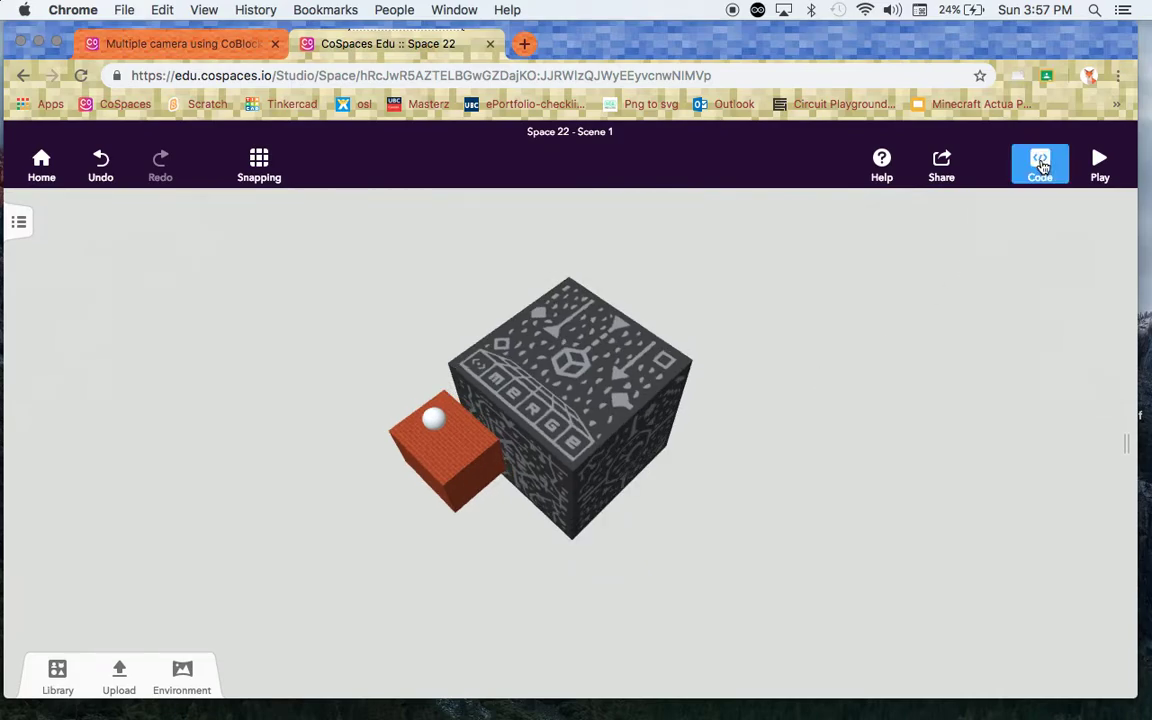
{"action": "left_click", "coordinate": [630, 325]}
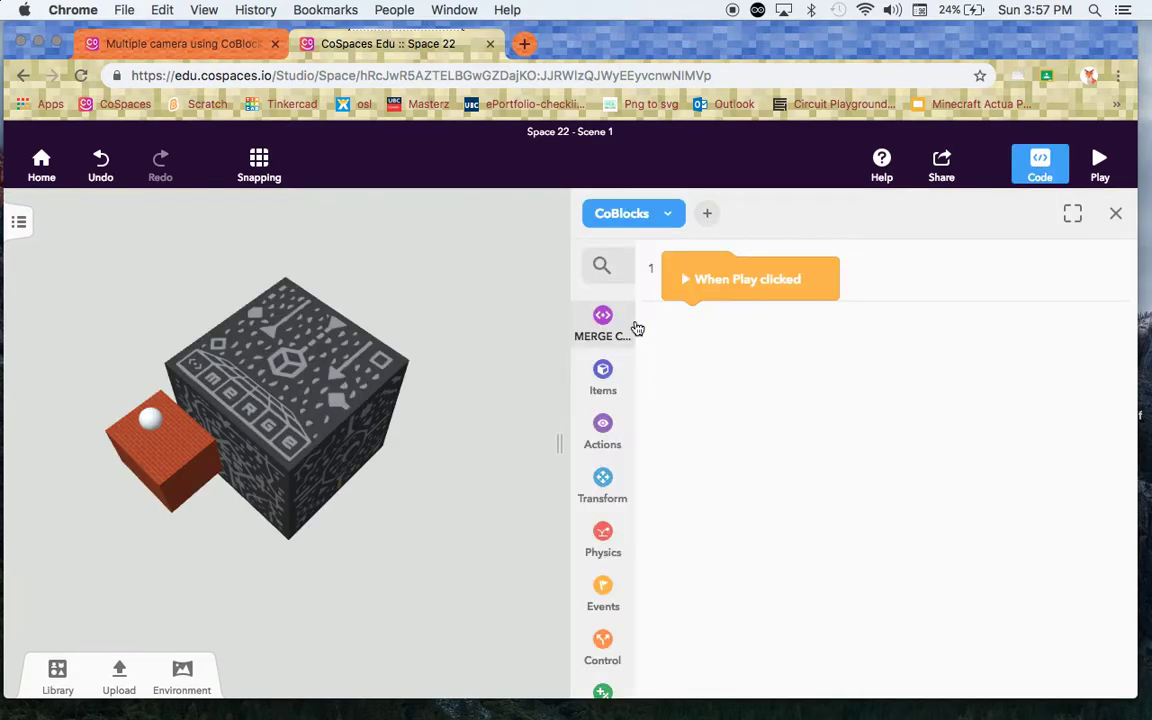
Rename the CoBlocks script as platmove.
{"action": "left_click", "coordinate": [671, 216]}
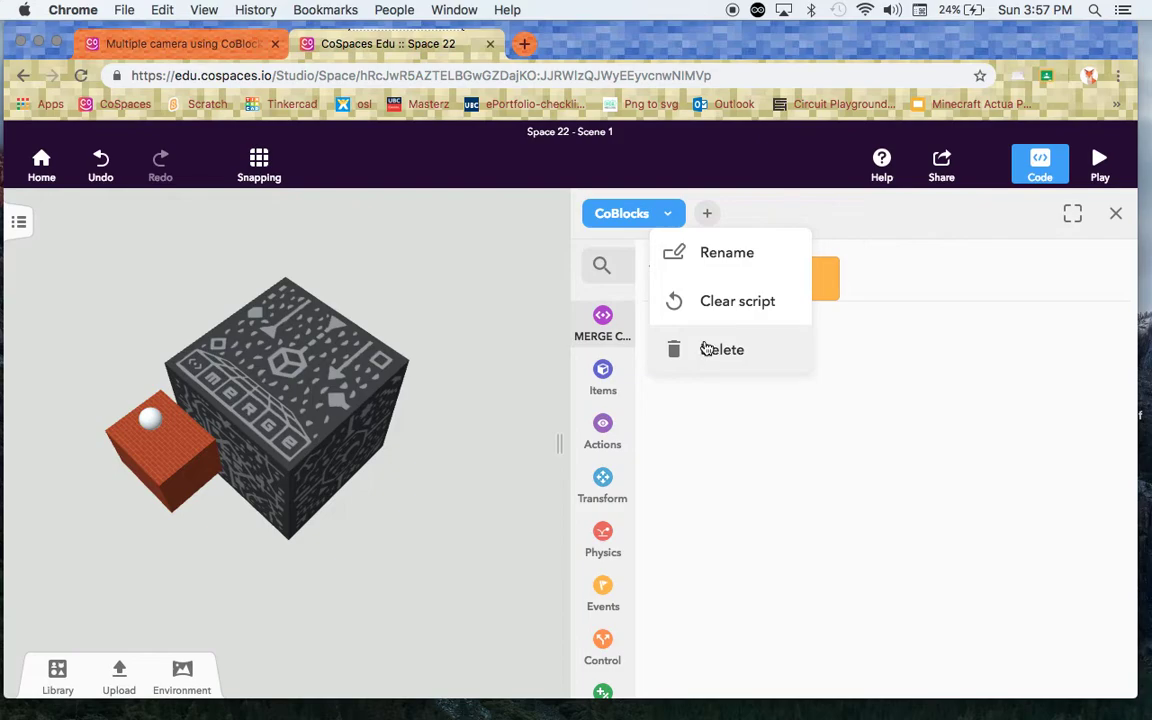
{"action": "left_click", "coordinate": [702, 263]}
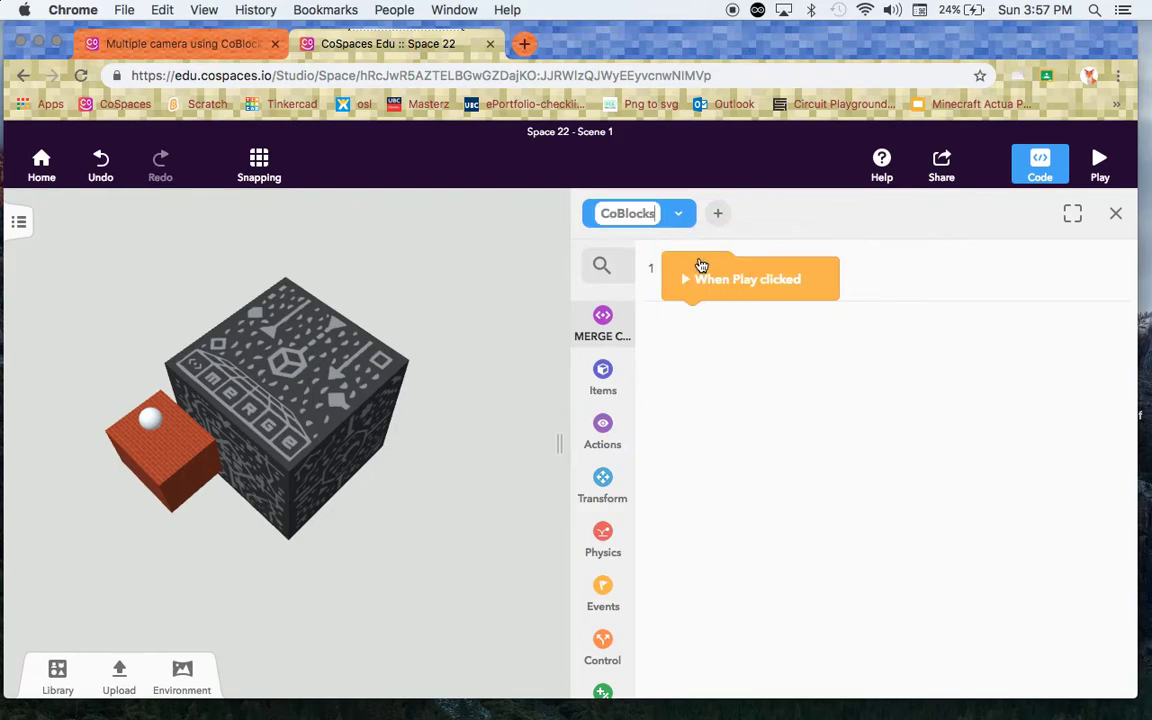
{"action": "key", "text": "BackSpace"}
{"action": "key", "text": "BackSpace"}
{"action": "key", "text": "BackSpace"}
{"action": "key", "text": "BackSpace"}
{"action": "key", "text": "BackSpace"}
{"action": "key", "text": "BackSpace"}
{"action": "key", "text": "BackSpace"}
{"action": "key", "text": "BackSpace"}
{"action": "type", "text": "platmove"}
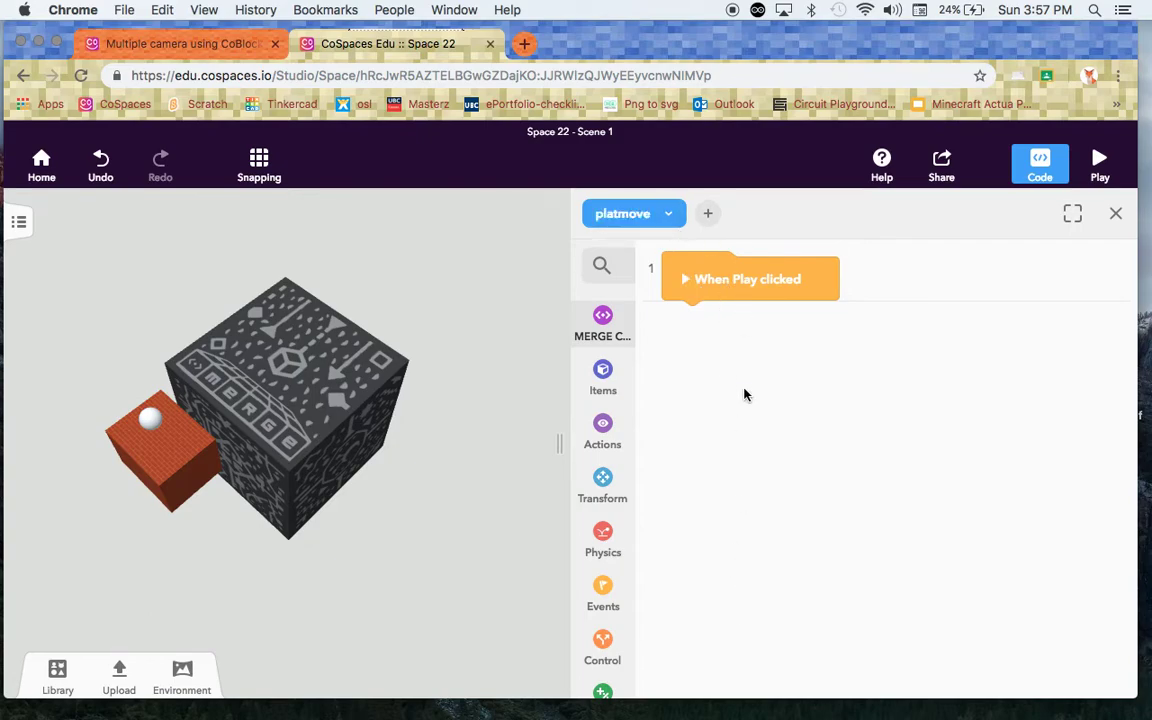
{"action": "key", "text": "Return"}
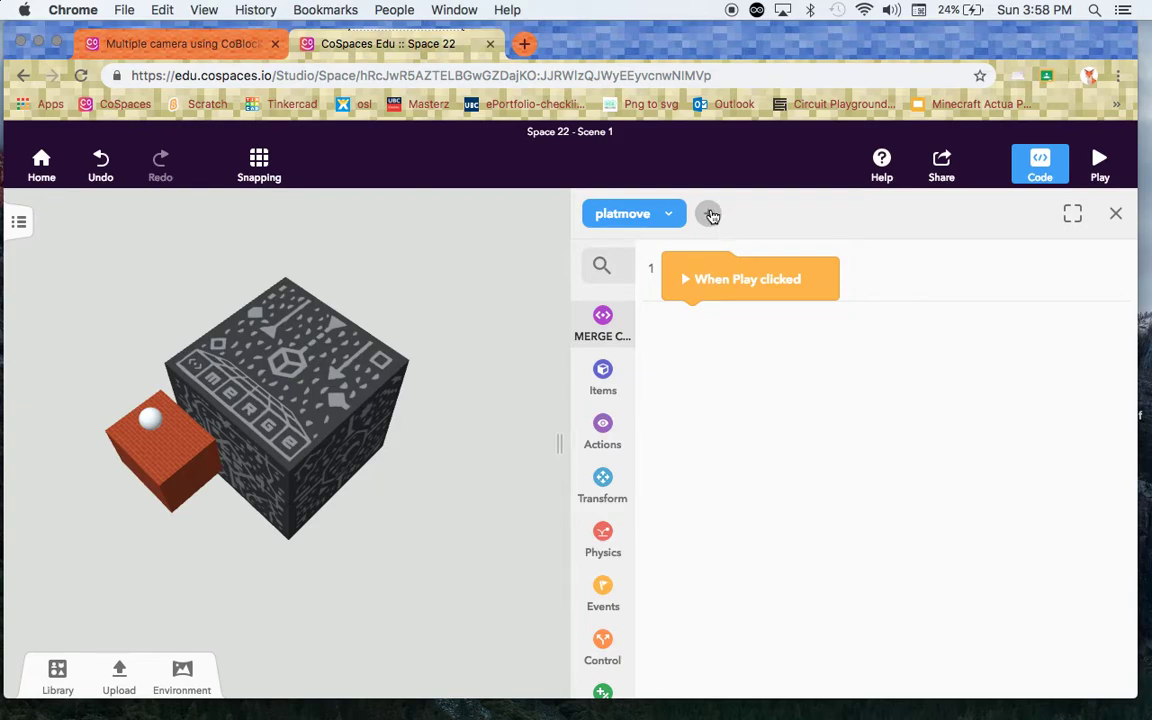
Add a text script to the scene containing the line Physics.realTime = true;.
{"action": "left_click", "coordinate": [712, 216]}
{"action": "left_click", "coordinate": [712, 216]}
{"action": "left_click", "coordinate": [712, 216]}
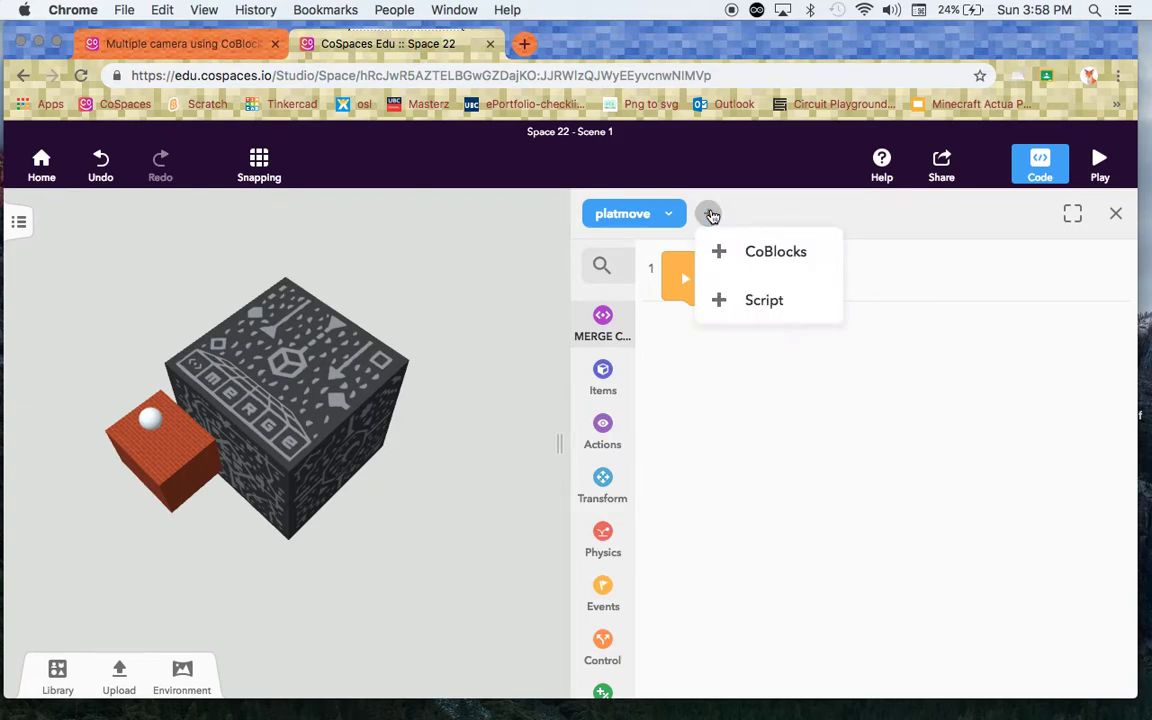
{"action": "left_click", "coordinate": [759, 302]}
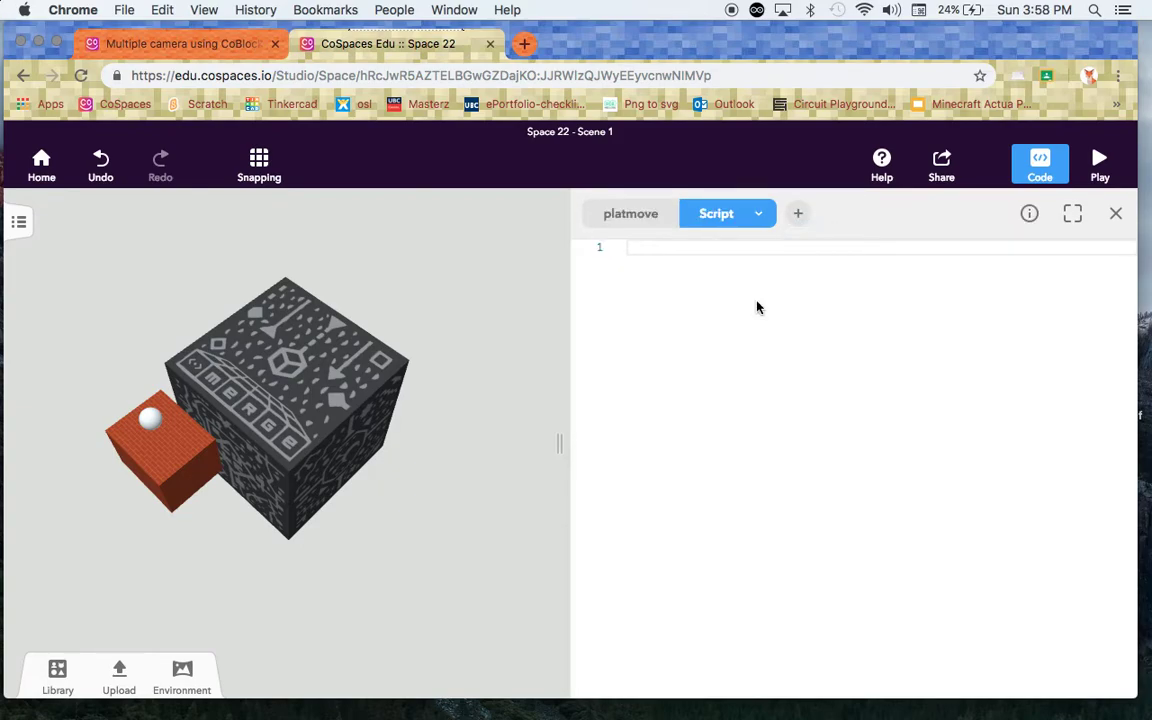
{"action": "type", "text": "Physics.realTime = true;"}
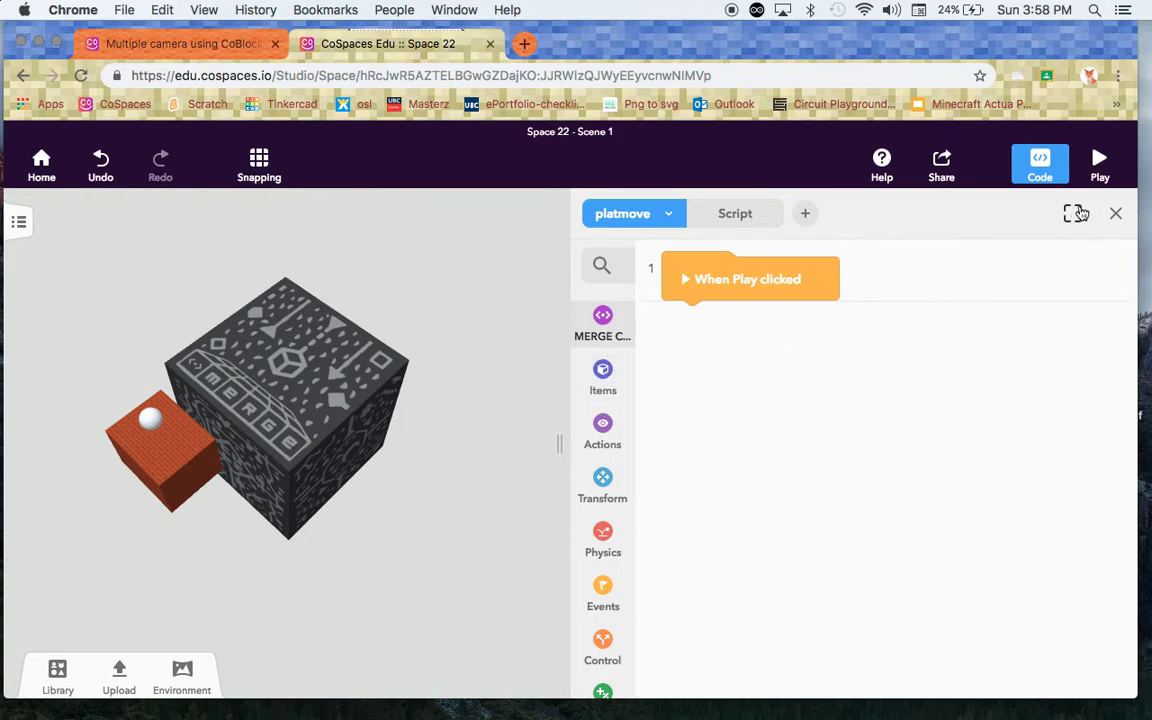
In a full-width view of platmove, add an is-clicked event under When Play clicked and assign it to plat.
{"action": "left_click", "coordinate": [1076, 214]}
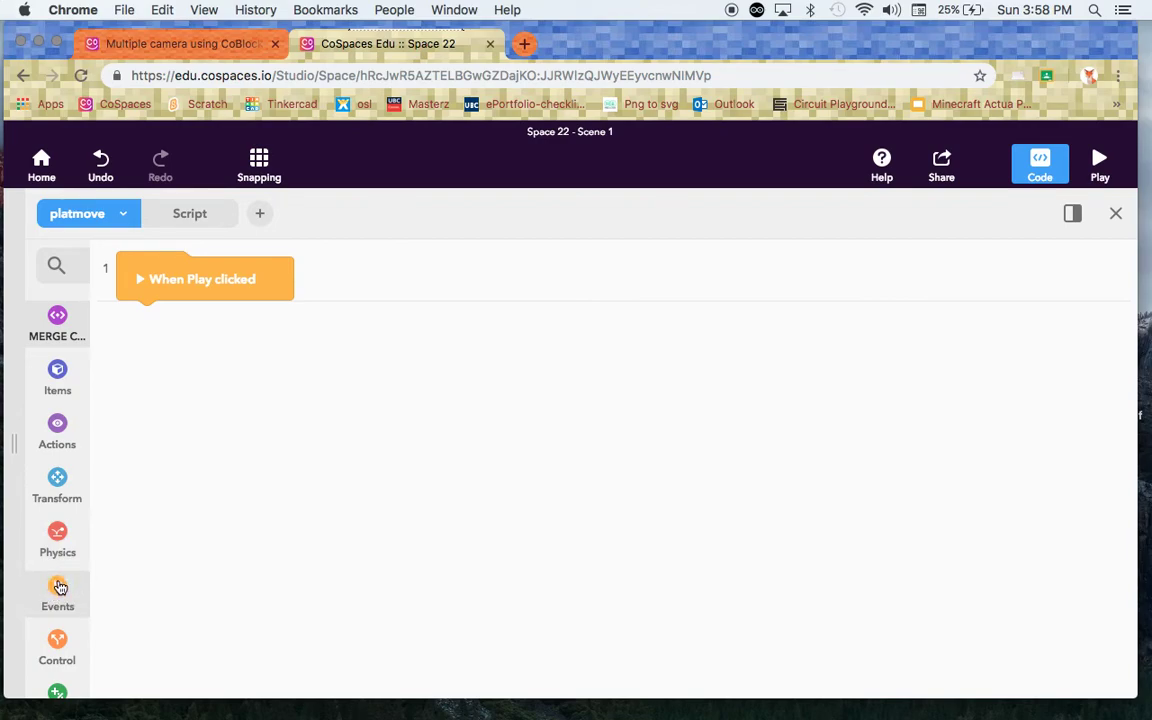
{"action": "left_click", "coordinate": [59, 588]}
{"action": "left_click_drag", "start_coordinate": [140, 354], "coordinate": [478, 335]}
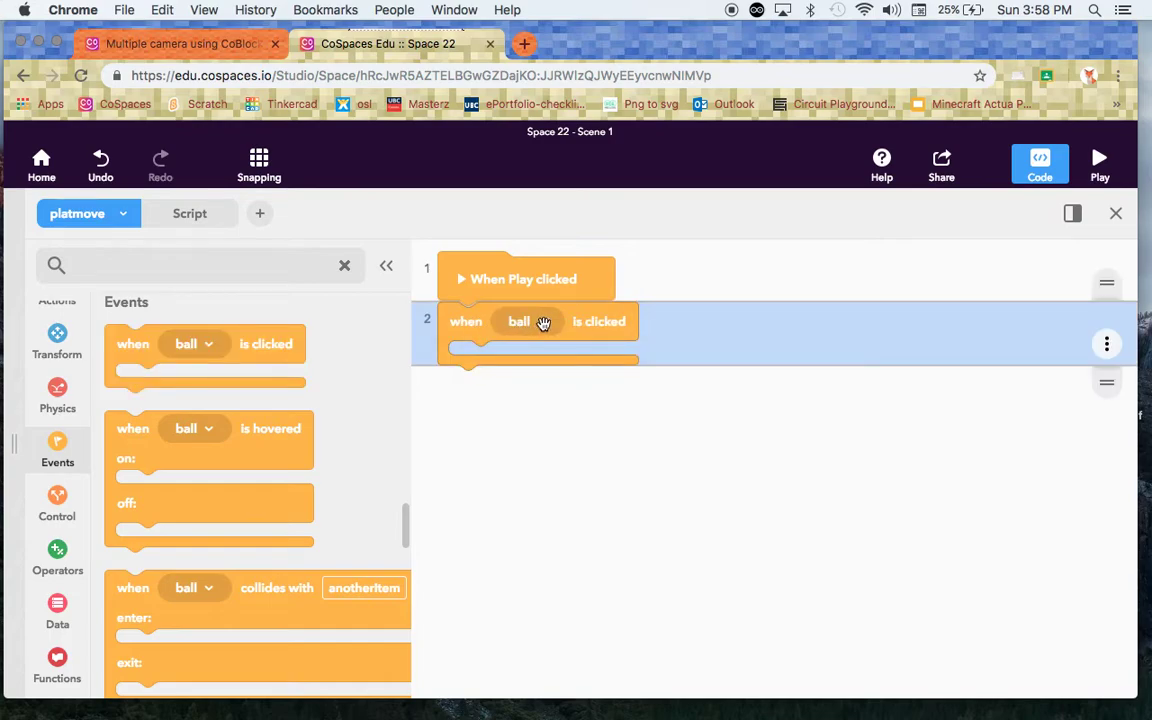
{"action": "left_click", "coordinate": [543, 323]}
{"action": "left_click", "coordinate": [536, 397]}
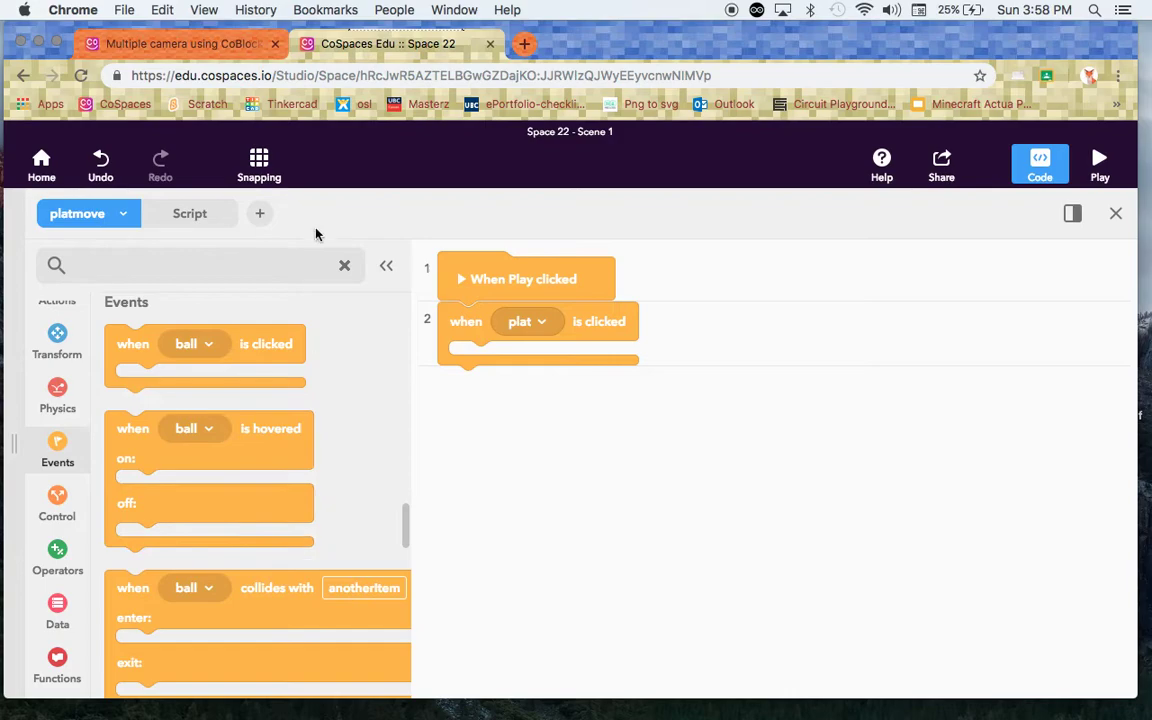
Place a transition block that moves an item by a distance inside the click event, with plat as the item.
{"action": "left_click", "coordinate": [58, 333]}
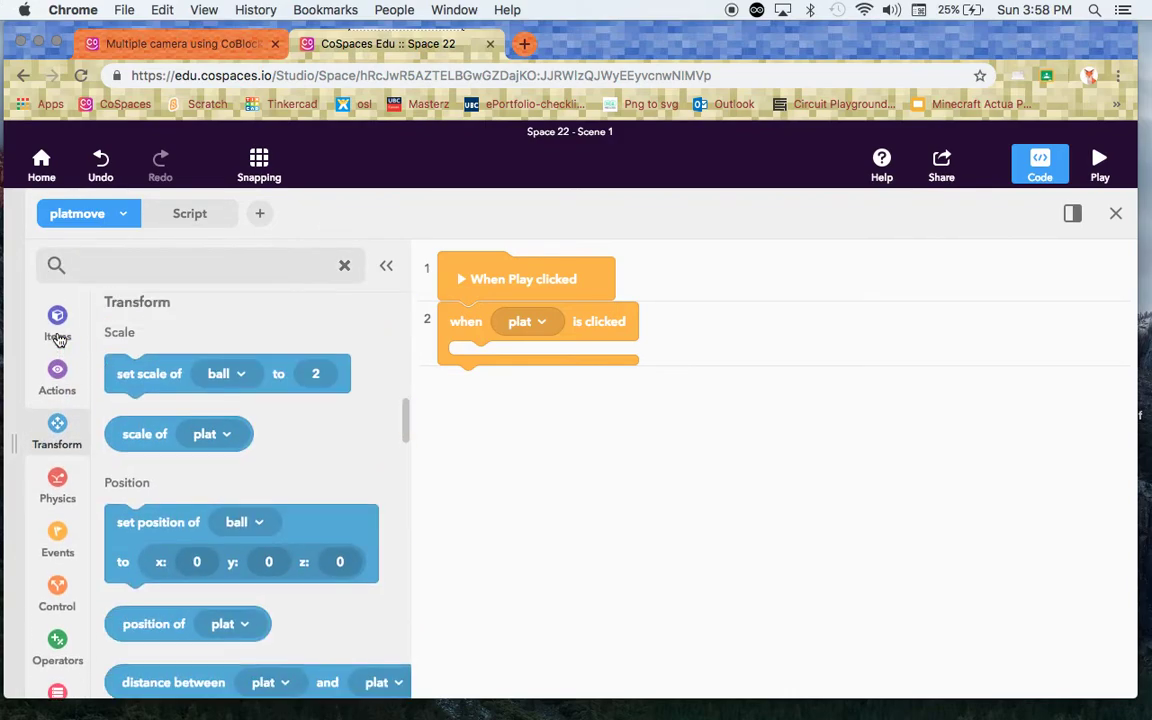
{"action": "left_click", "coordinate": [122, 334]}
{"action": "left_click", "coordinate": [124, 373]}
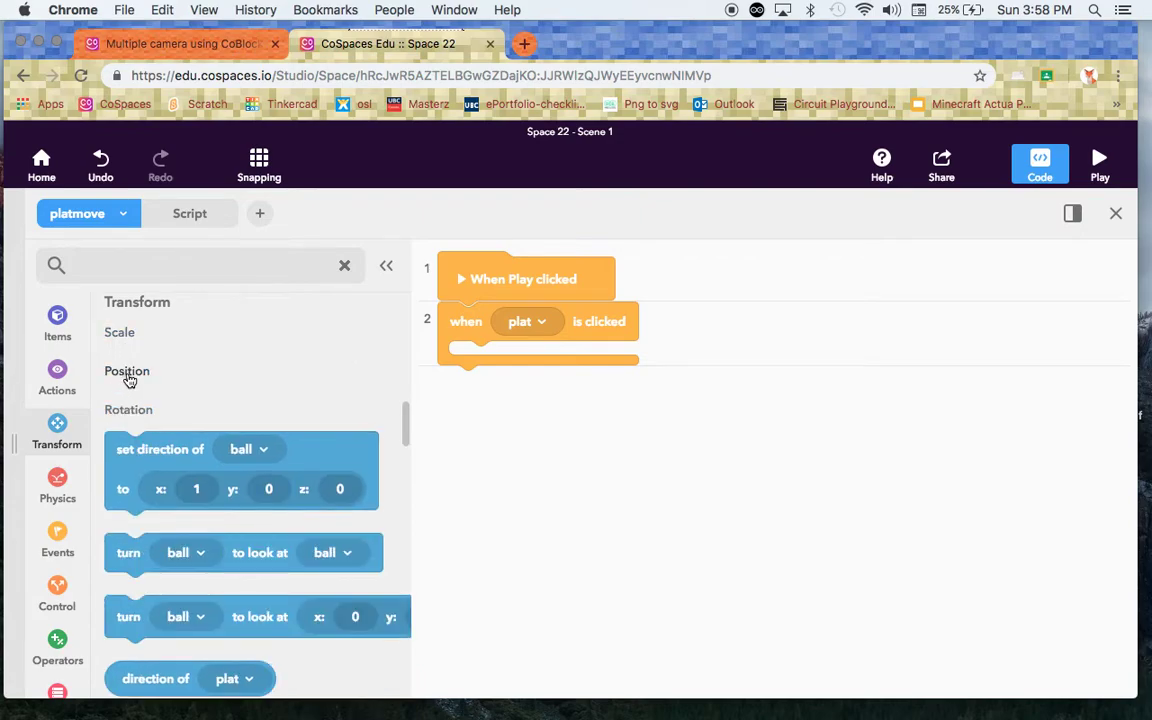
{"action": "left_click", "coordinate": [130, 411]}
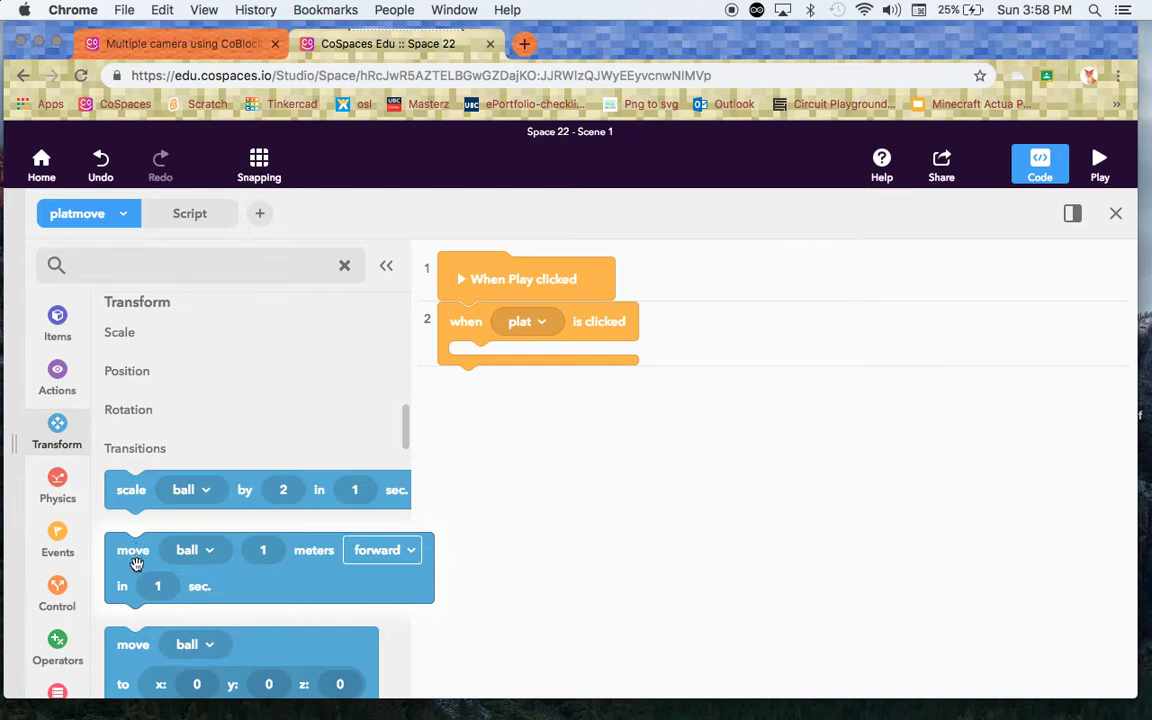
{"action": "left_click_drag", "start_coordinate": [131, 558], "coordinate": [478, 385]}
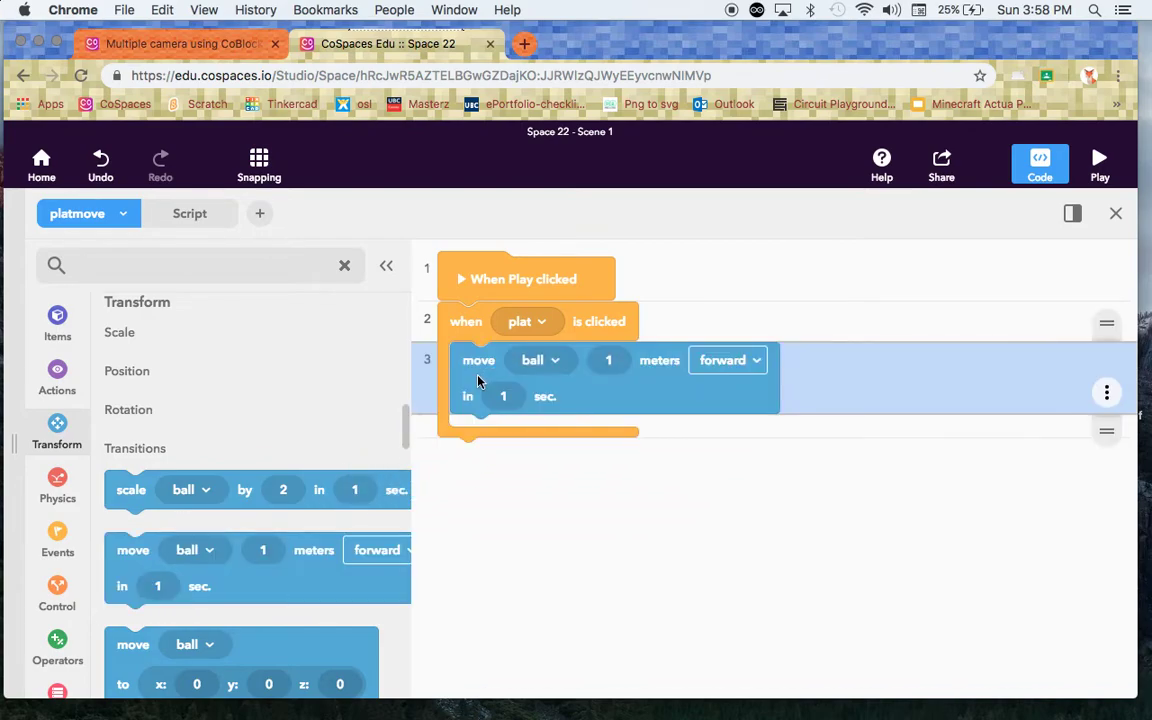
{"action": "left_click", "coordinate": [555, 360]}
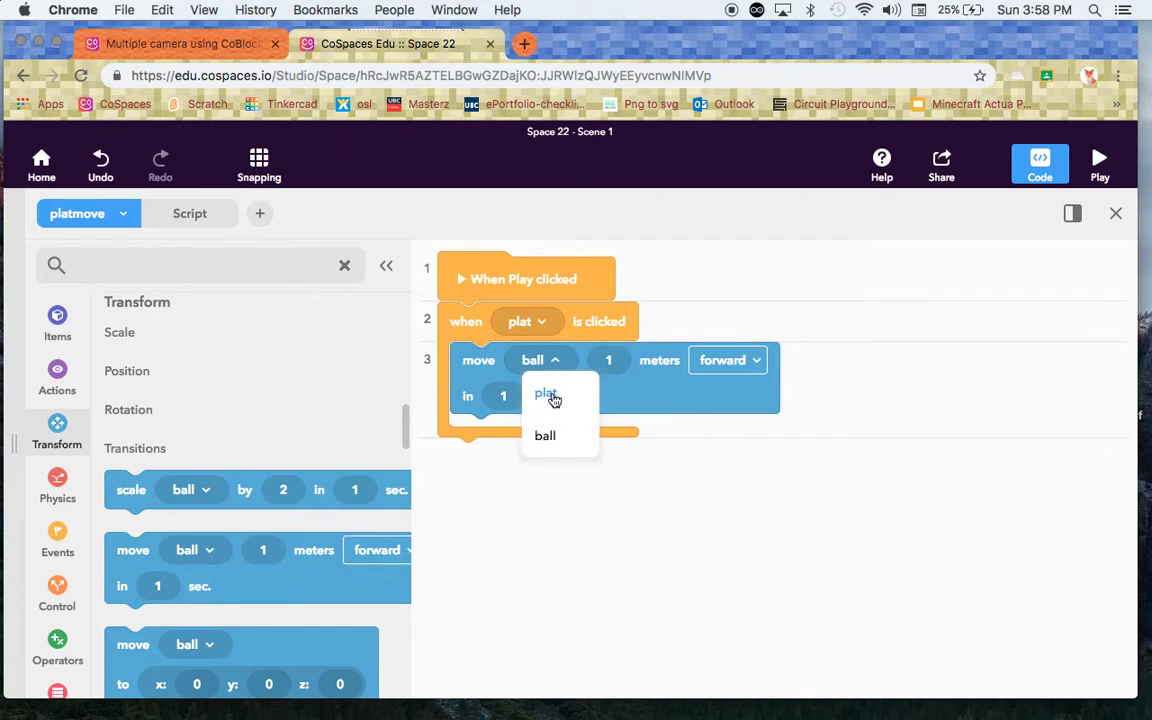
{"action": "left_click", "coordinate": [547, 395]}
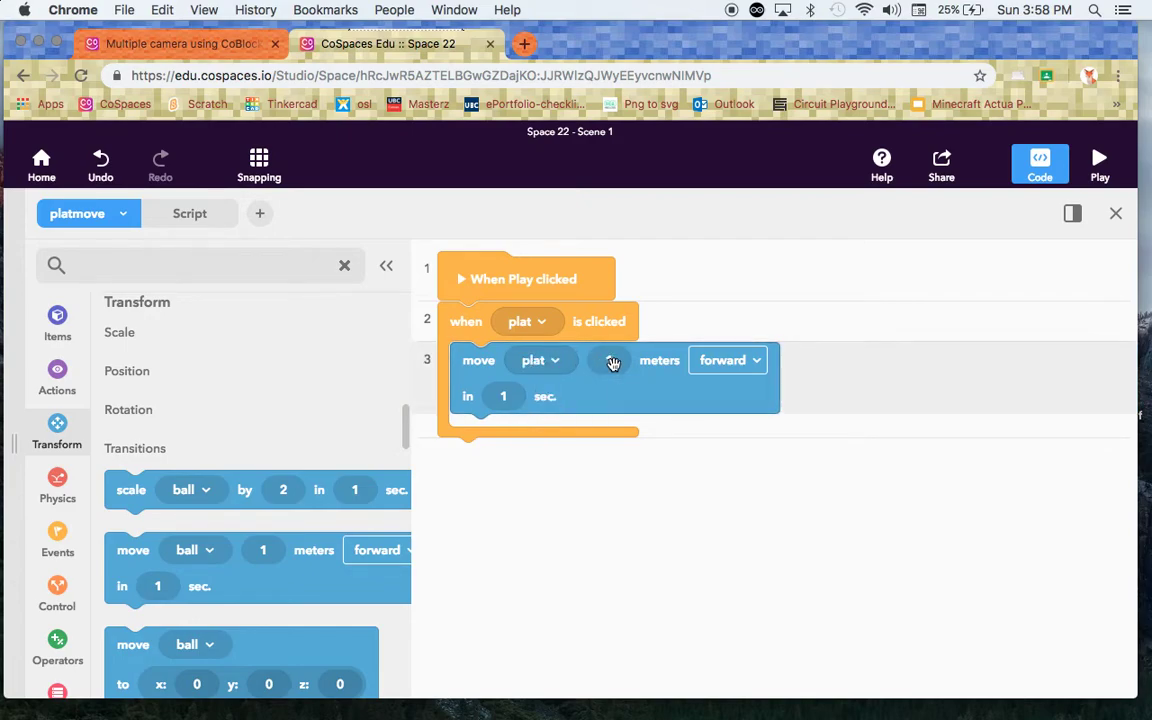
Set the move block's direction to up and its duration to 0.1 seconds.
{"action": "left_click", "coordinate": [759, 360]}
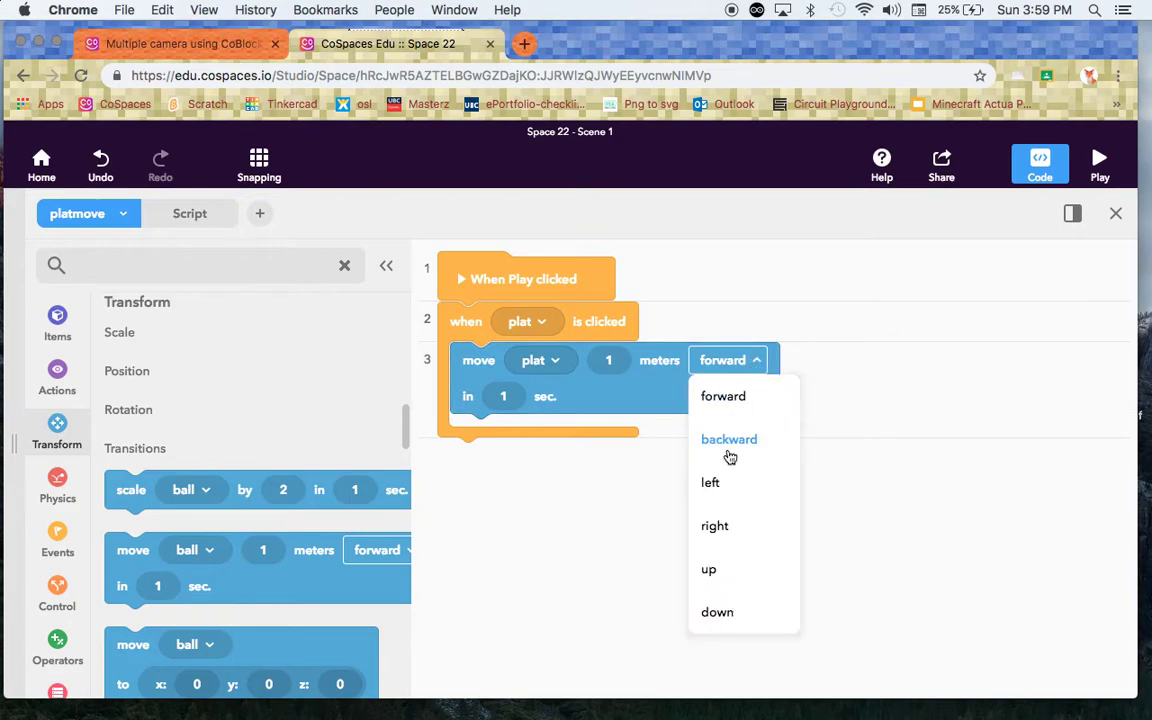
{"action": "left_click", "coordinate": [712, 569]}
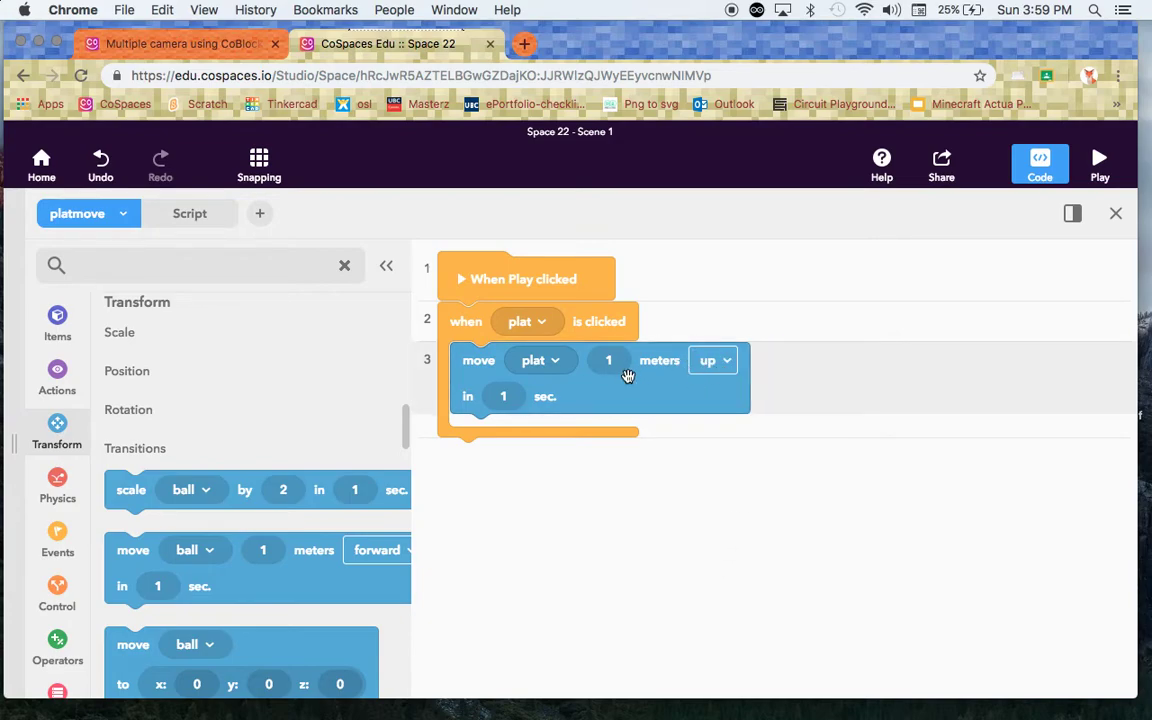
{"action": "left_click", "coordinate": [503, 395]}
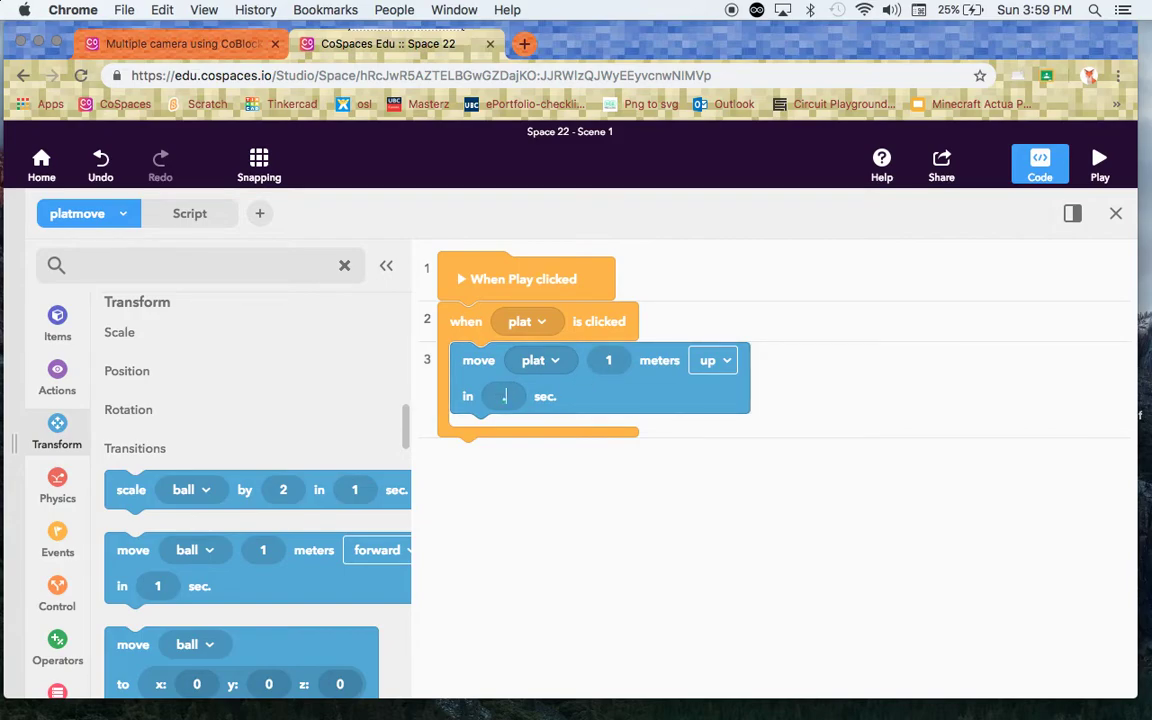
{"action": "type", "text": ".1"}
{"action": "left_click", "coordinate": [640, 501]}
Review the physics script, and play the space to test the click-triggered platform movement with the ball on top.
{"action": "left_click", "coordinate": [193, 213]}
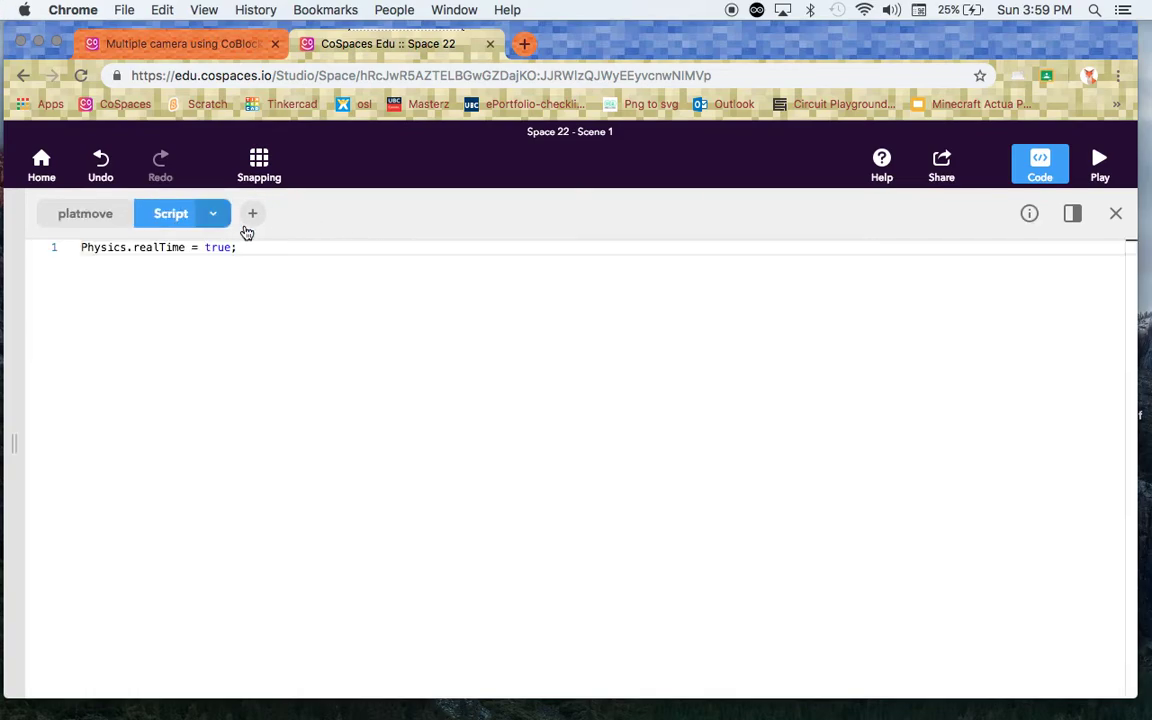
{"action": "left_click", "coordinate": [112, 218]}
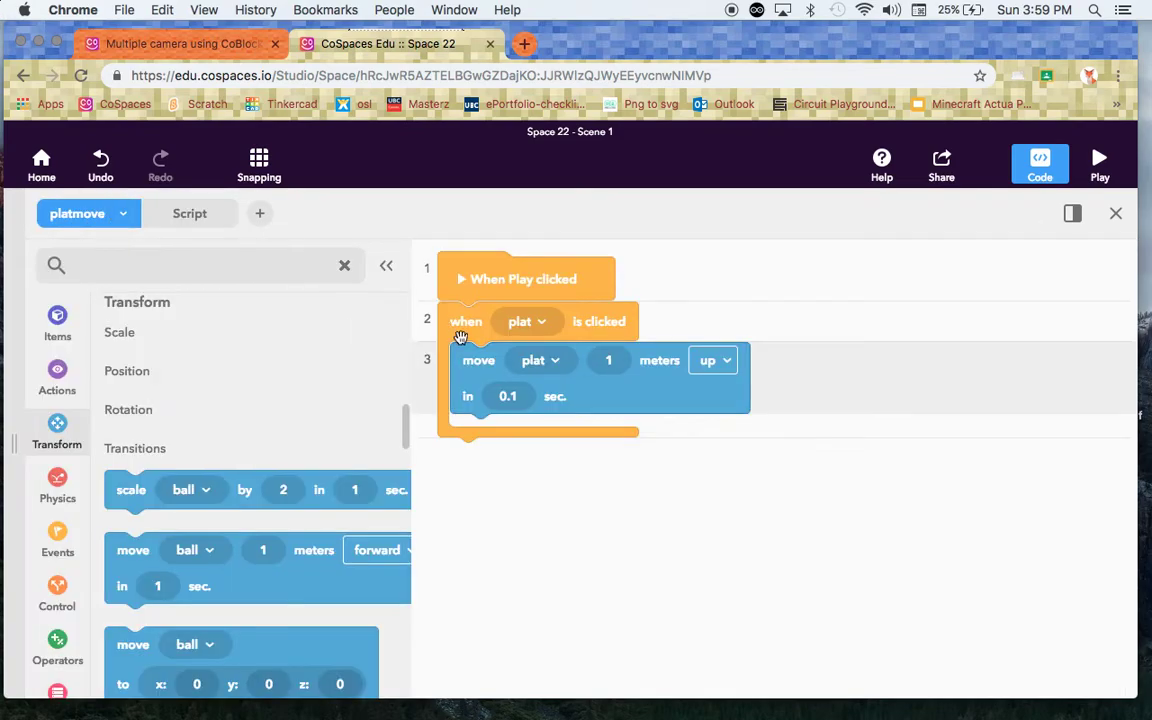
{"action": "left_click", "coordinate": [1099, 162]}
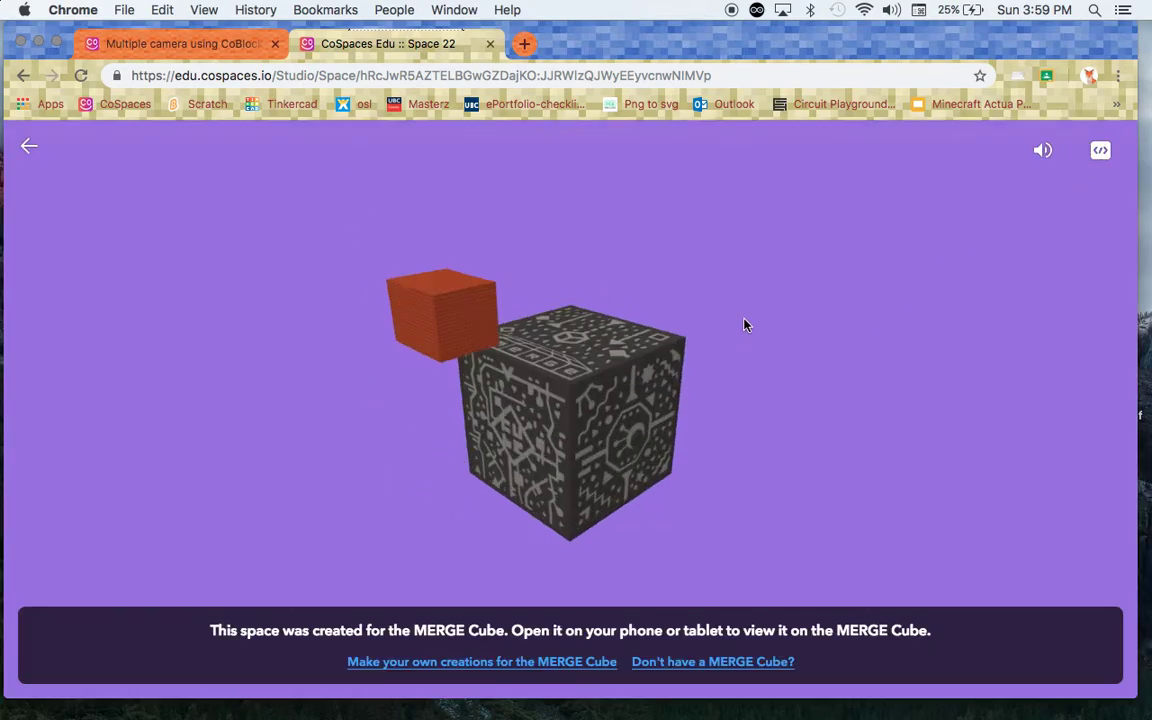
{"action": "left_click", "coordinate": [514, 433]}
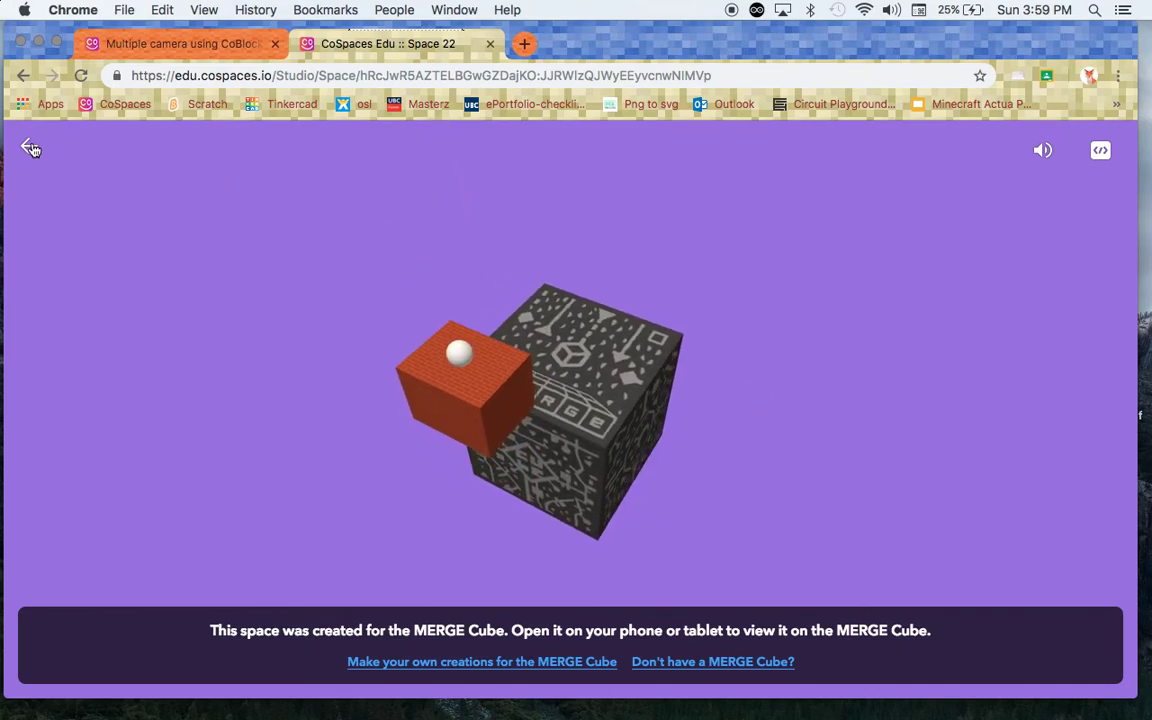
{"action": "left_click", "coordinate": [400, 310]}
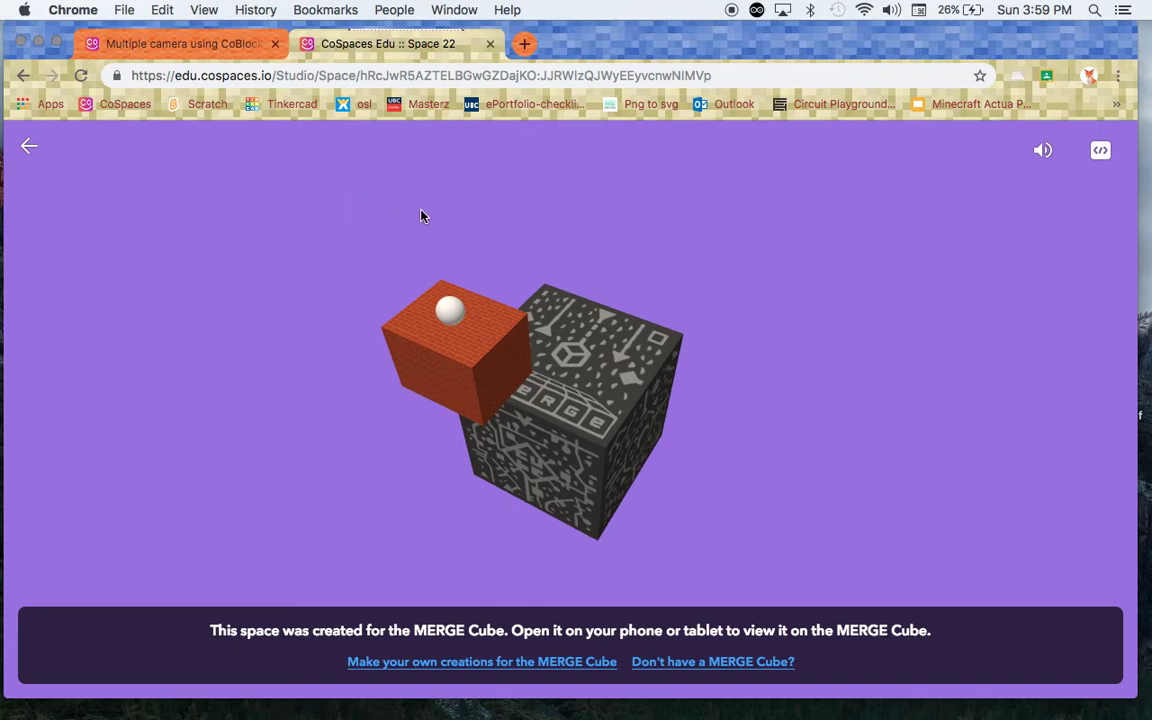
{"action": "left_click_drag", "start_coordinate": [705, 290], "coordinate": [542, 390]}
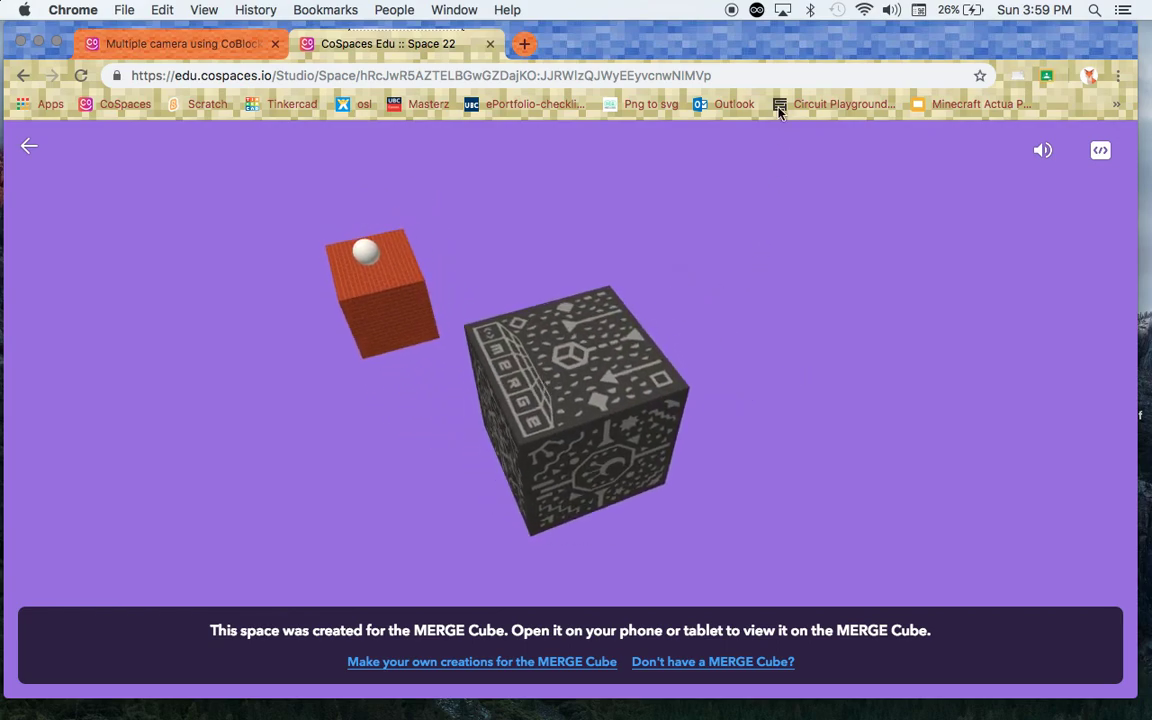